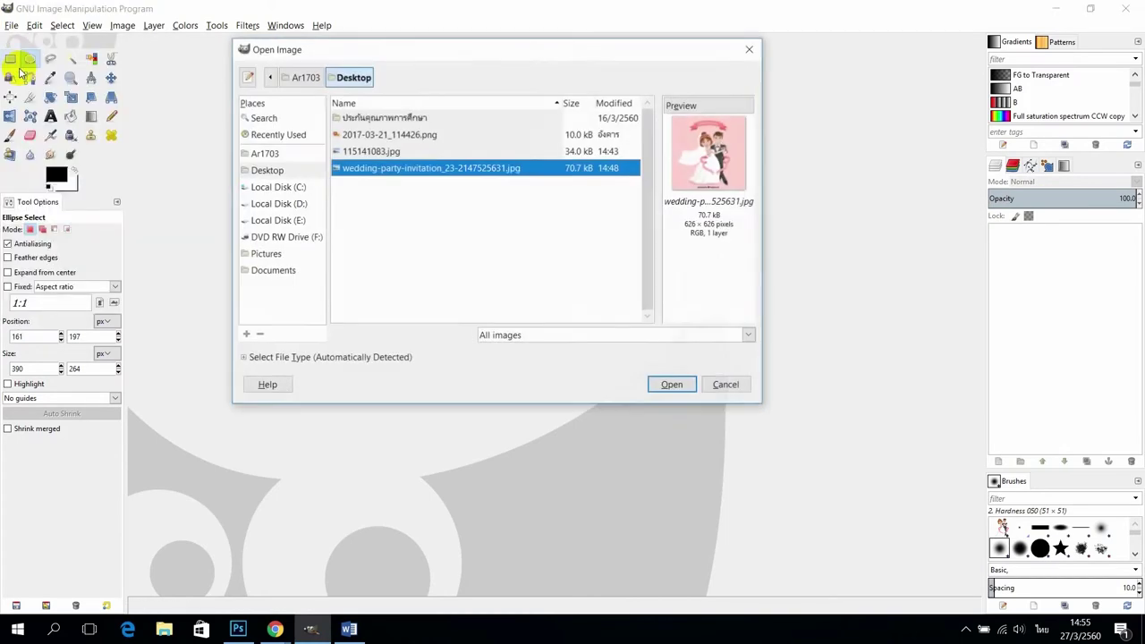
# Step: Open the image 115141083.jpg from the Desktop folder
pyautogui.click(393, 152)
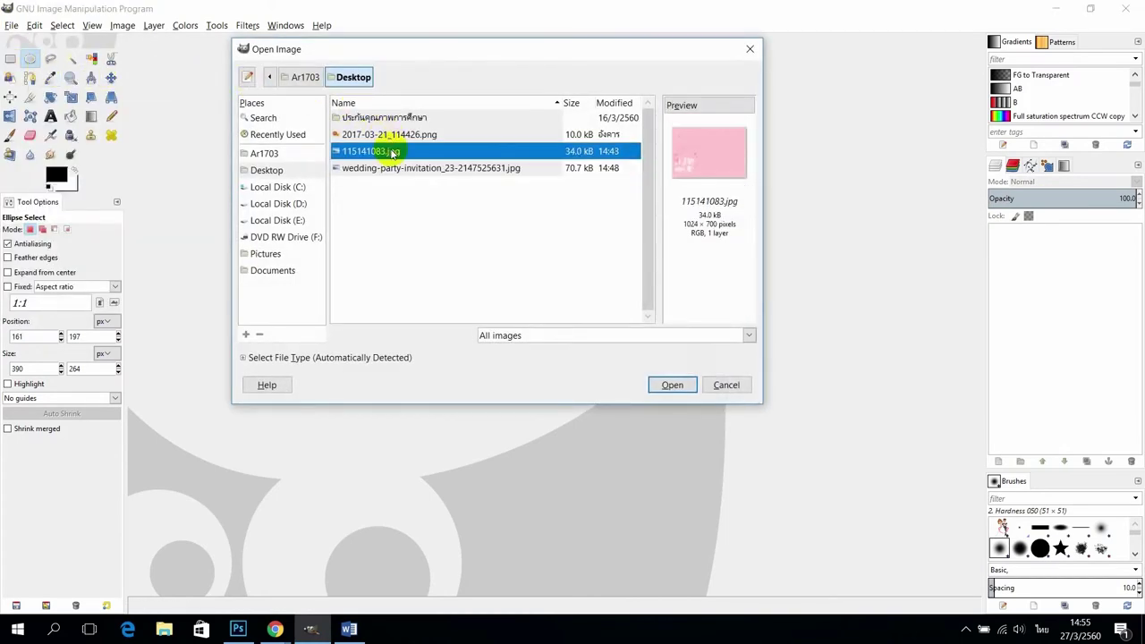
pyautogui.click(665, 387)
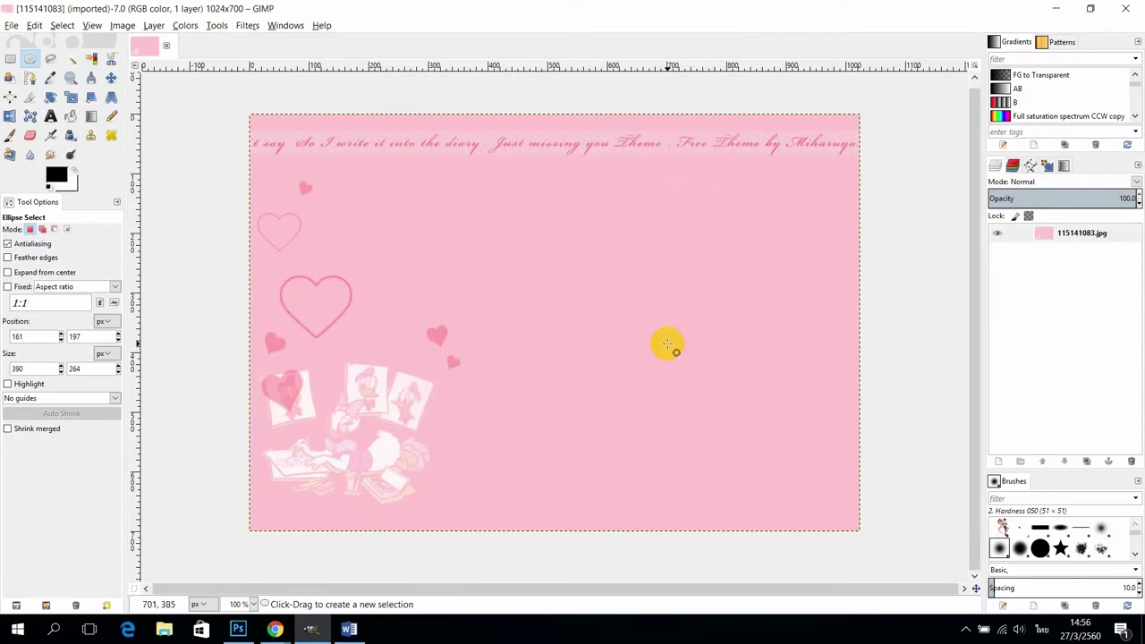
# Step: Apply the Fuzzy Border filter to the 115141083.jpg layer with granularity 4.95, a white border of size 16 and Work on copy enabled
pyautogui.click(1108, 233)
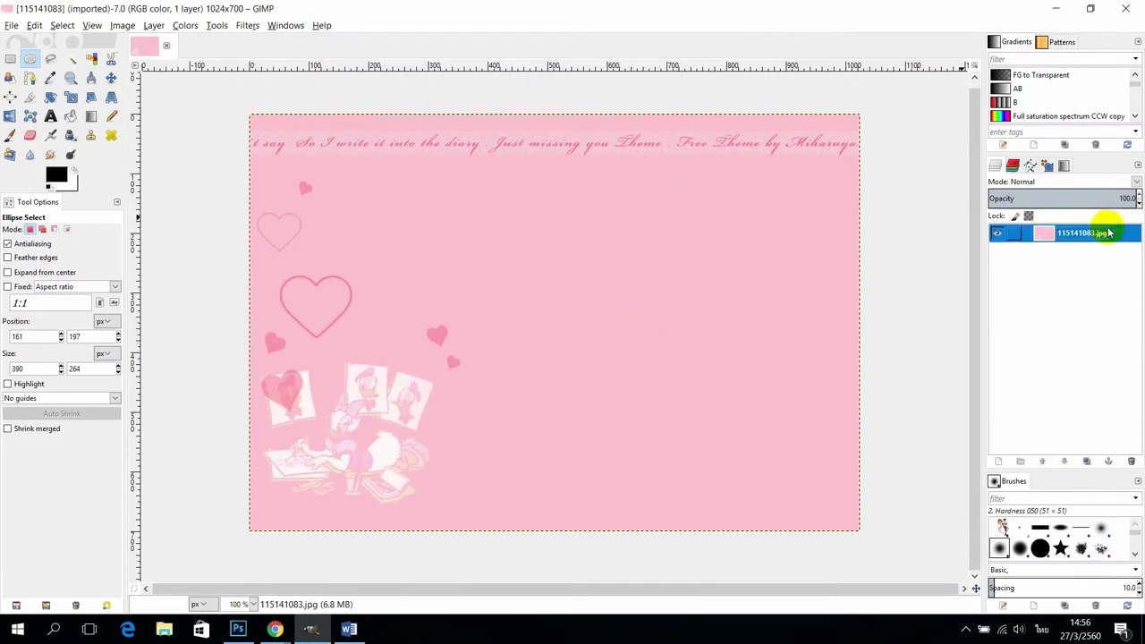
pyautogui.click(248, 25)
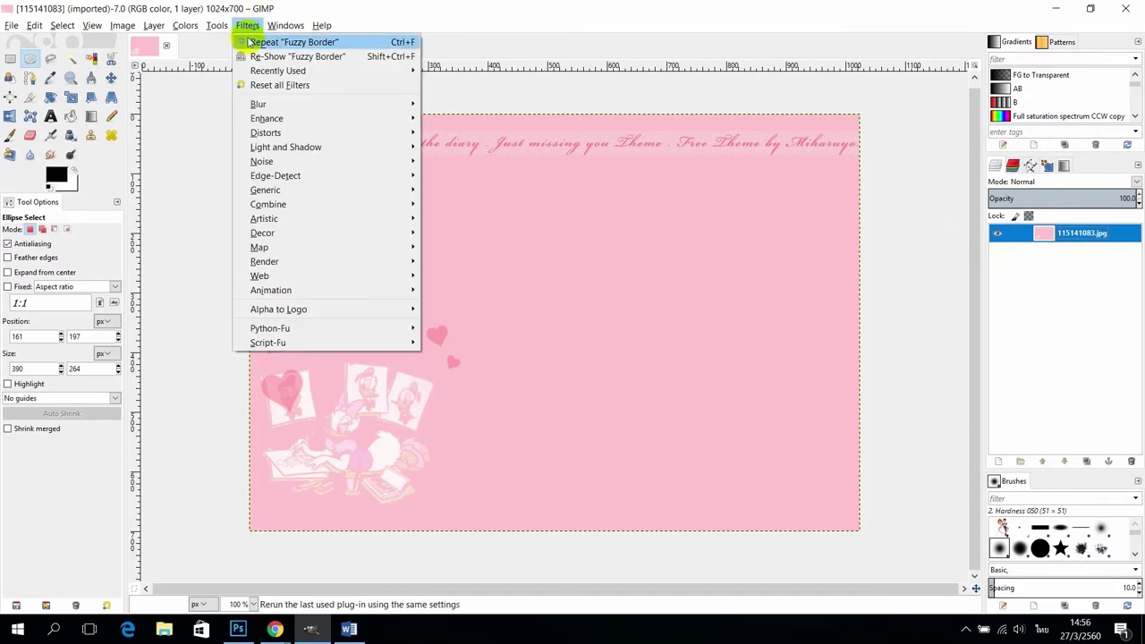
pyautogui.moveTo(289, 236)
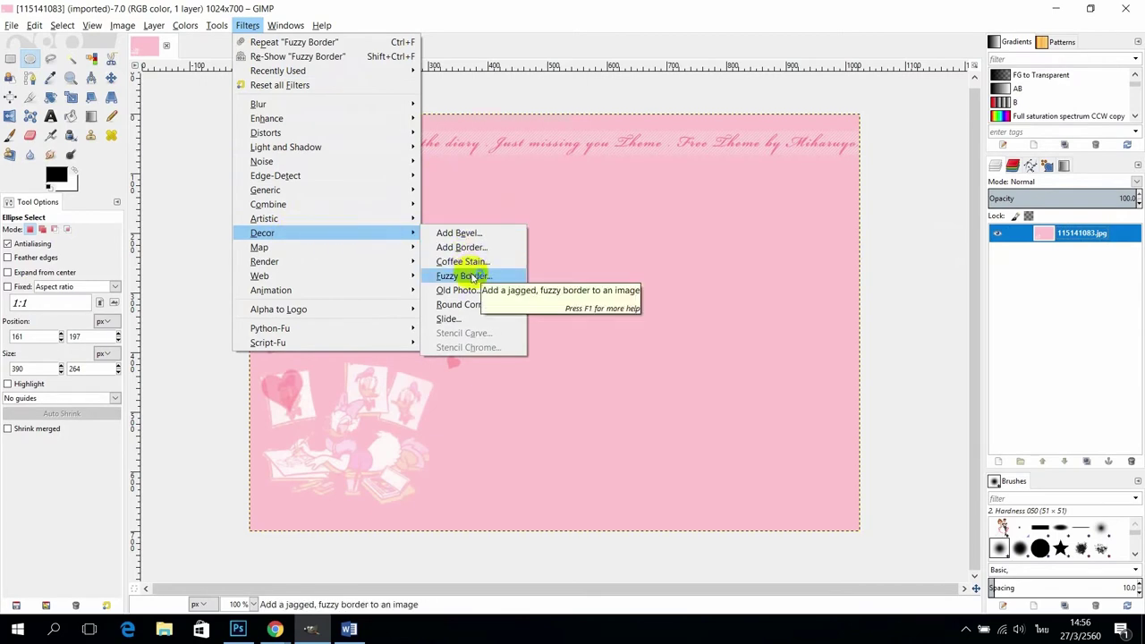
pyautogui.click(466, 276)
pyautogui.moveTo(580, 300); pyautogui.dragTo(587, 301)
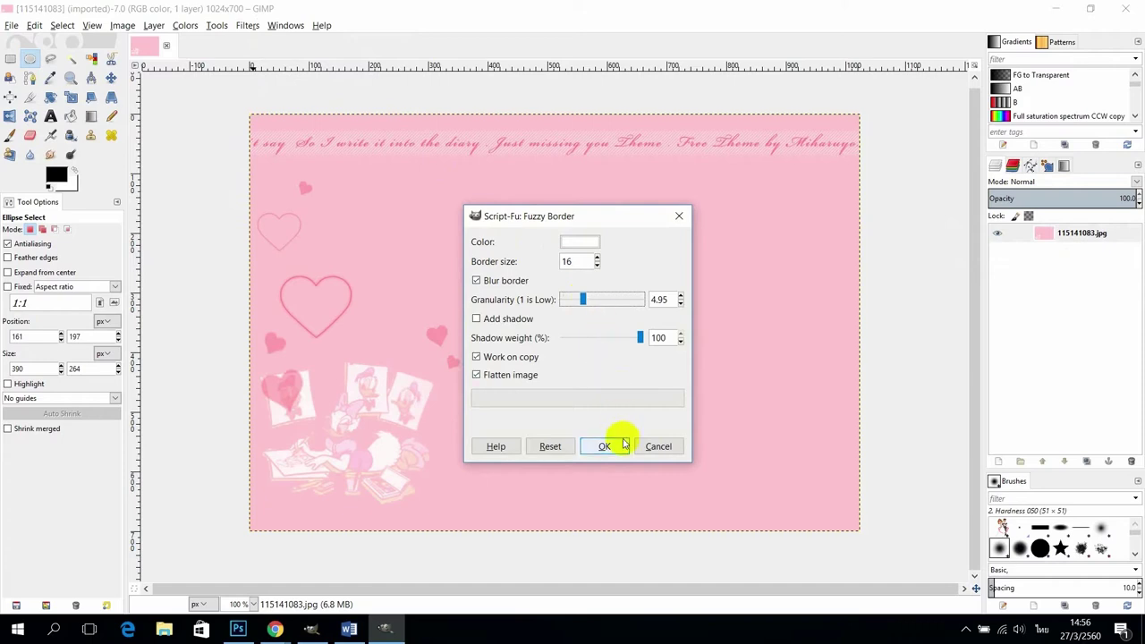
pyautogui.click(604, 446)
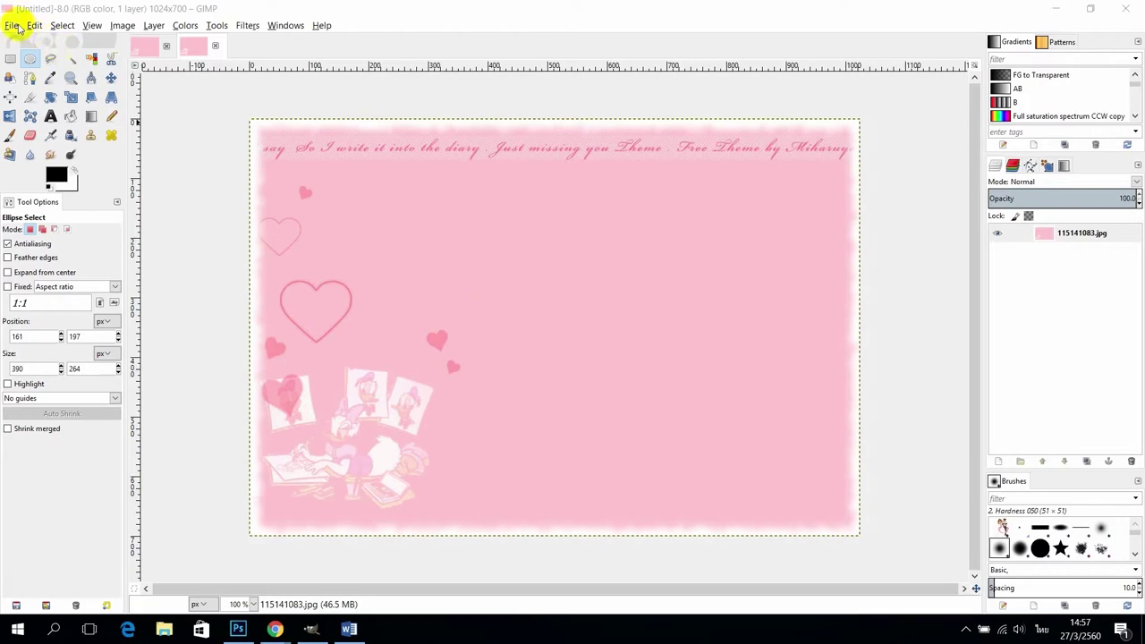
# Step: Open the image wedding-party-invitation_23-2147525631.jpg from the Desktop folder
pyautogui.click(12, 25)
pyautogui.click(31, 70)
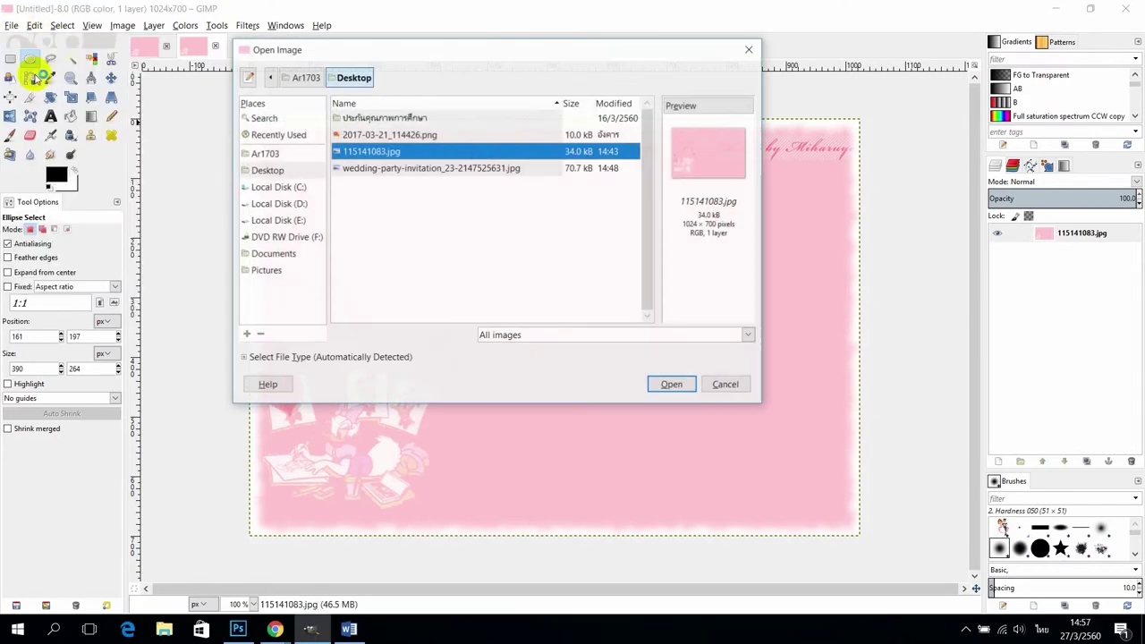
pyautogui.click(379, 174)
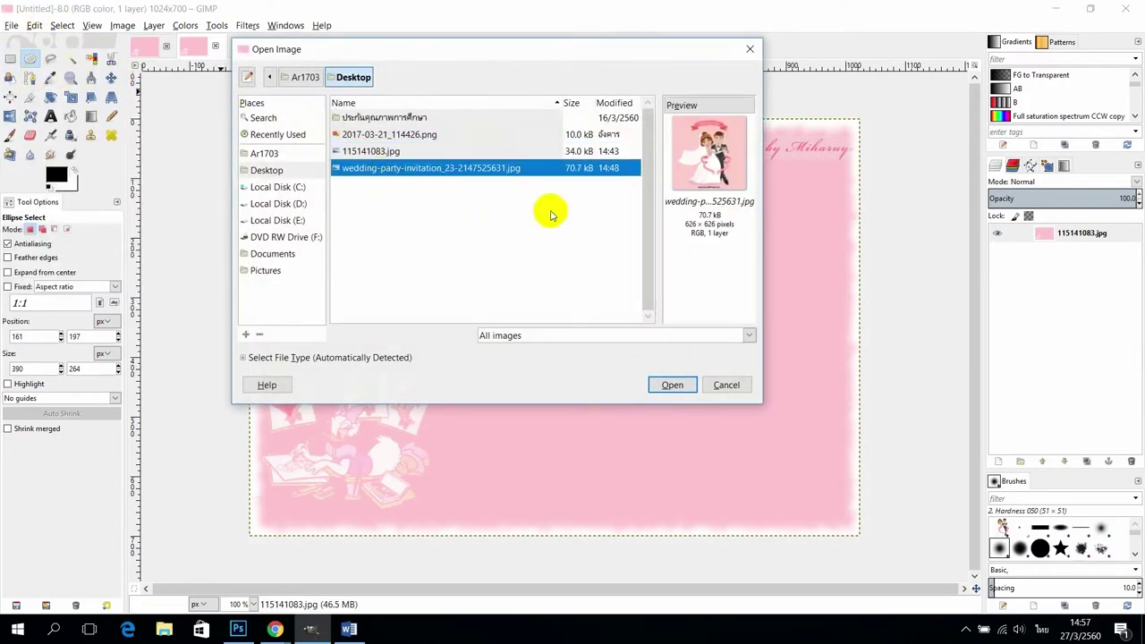
pyautogui.click(671, 385)
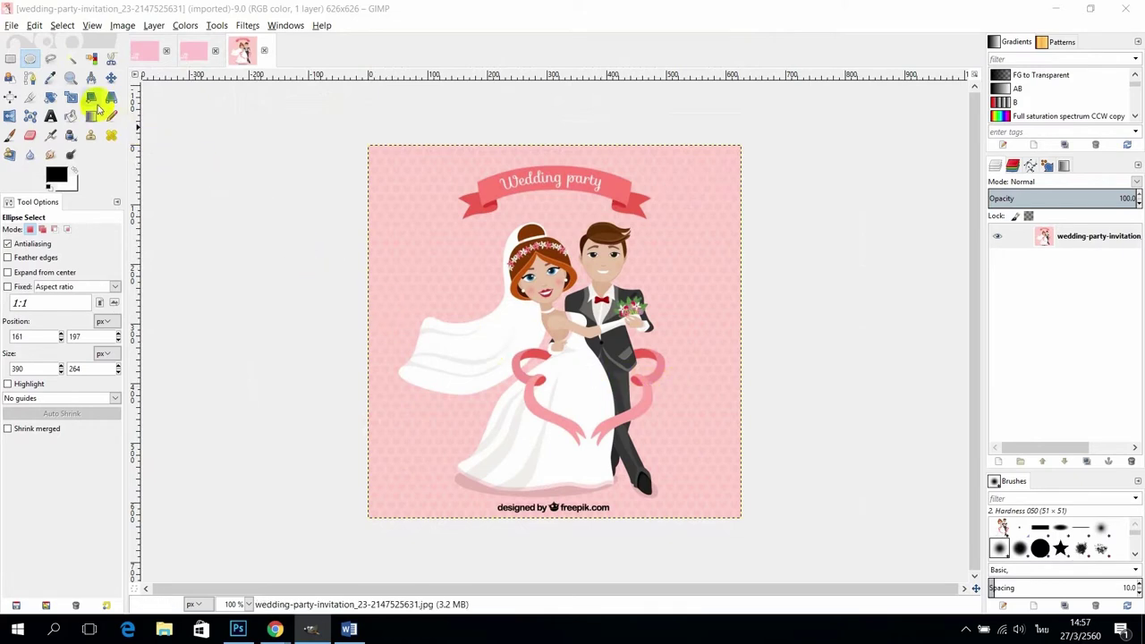
# Step: Start a Scissors Select outline at the veil's left tip and trace its upper edge to the top of the bride's head
pyautogui.click(72, 79)
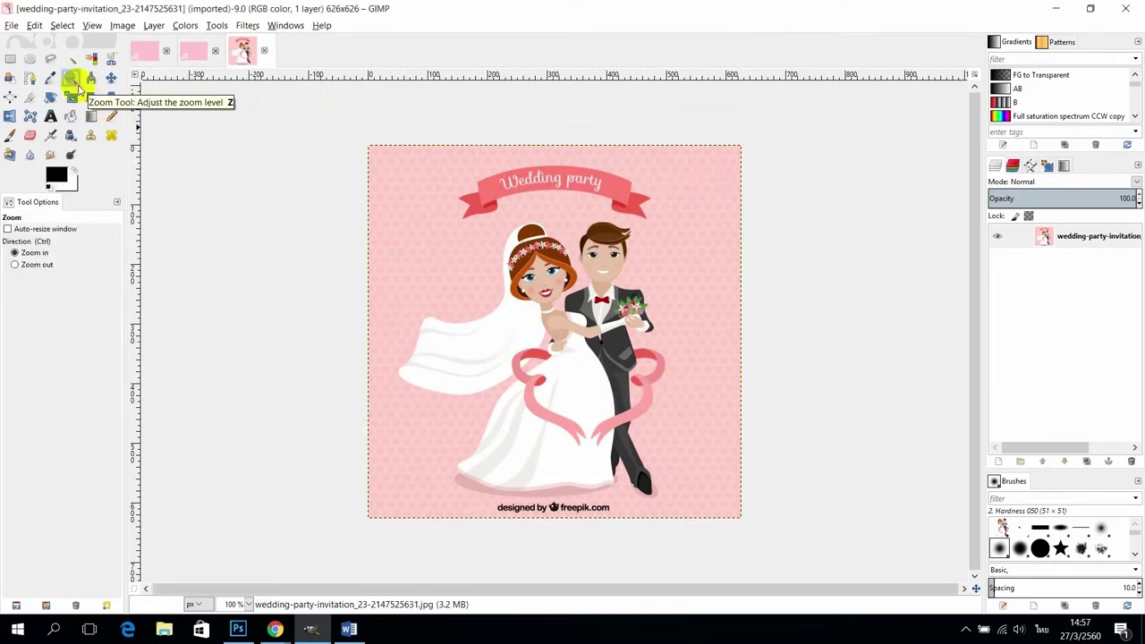
pyautogui.click(593, 358)
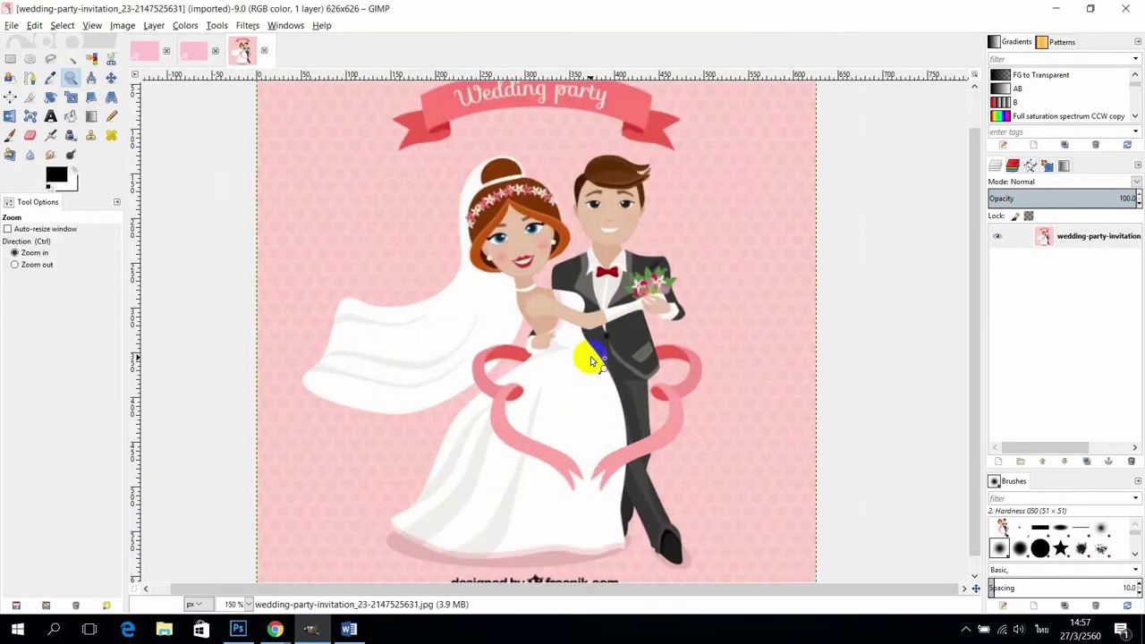
pyautogui.click(112, 59)
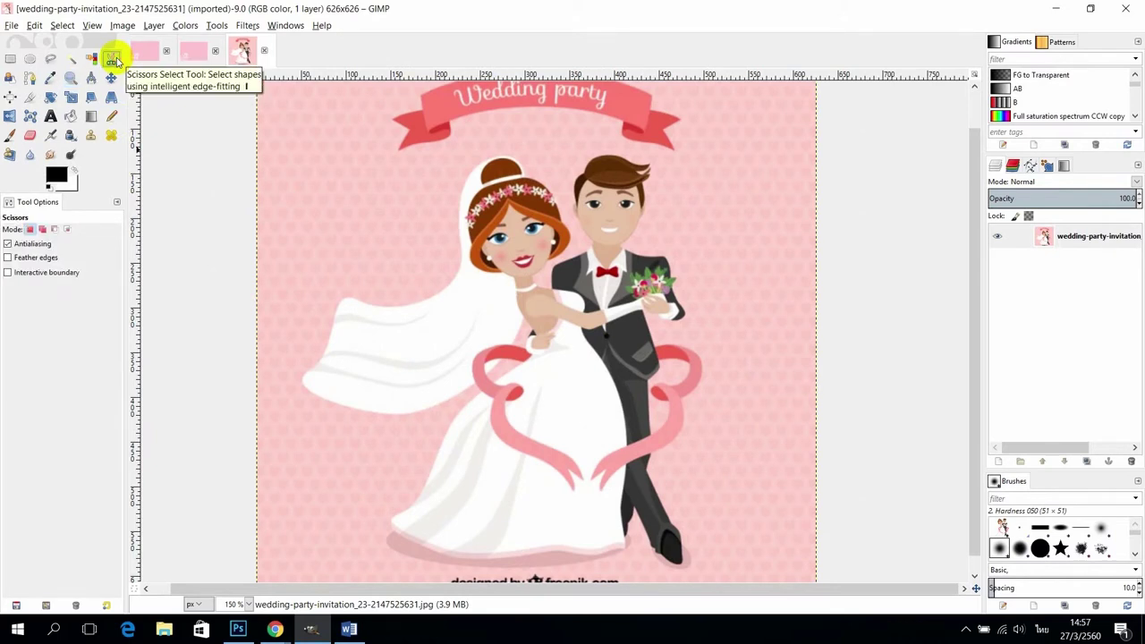
pyautogui.click(303, 382)
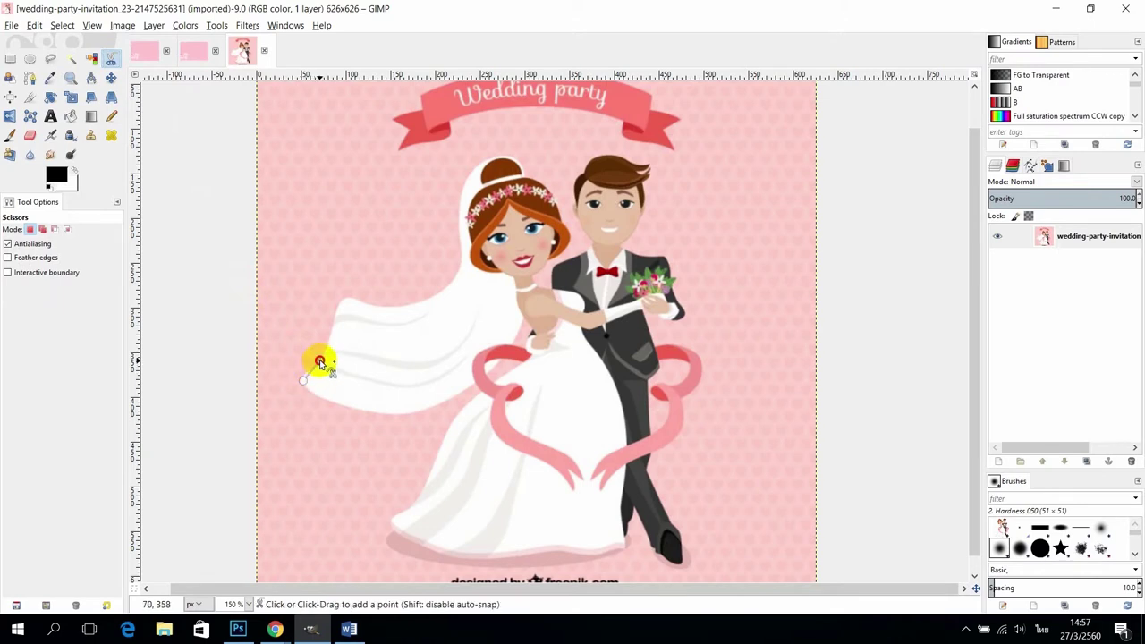
pyautogui.click(320, 362)
pyautogui.click(331, 334)
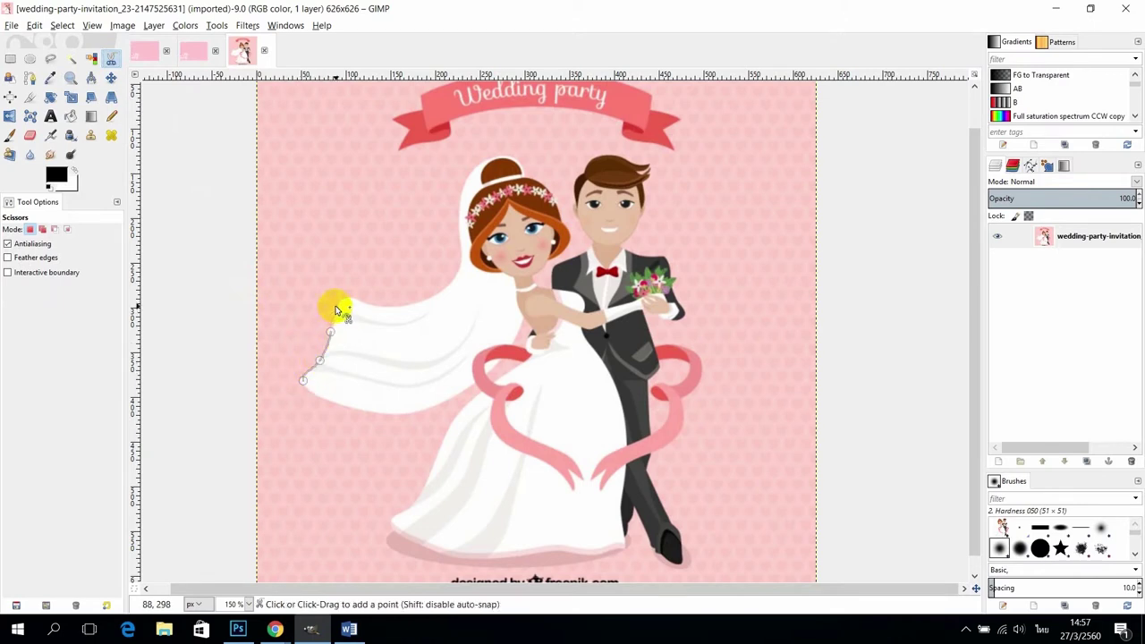
pyautogui.click(341, 304)
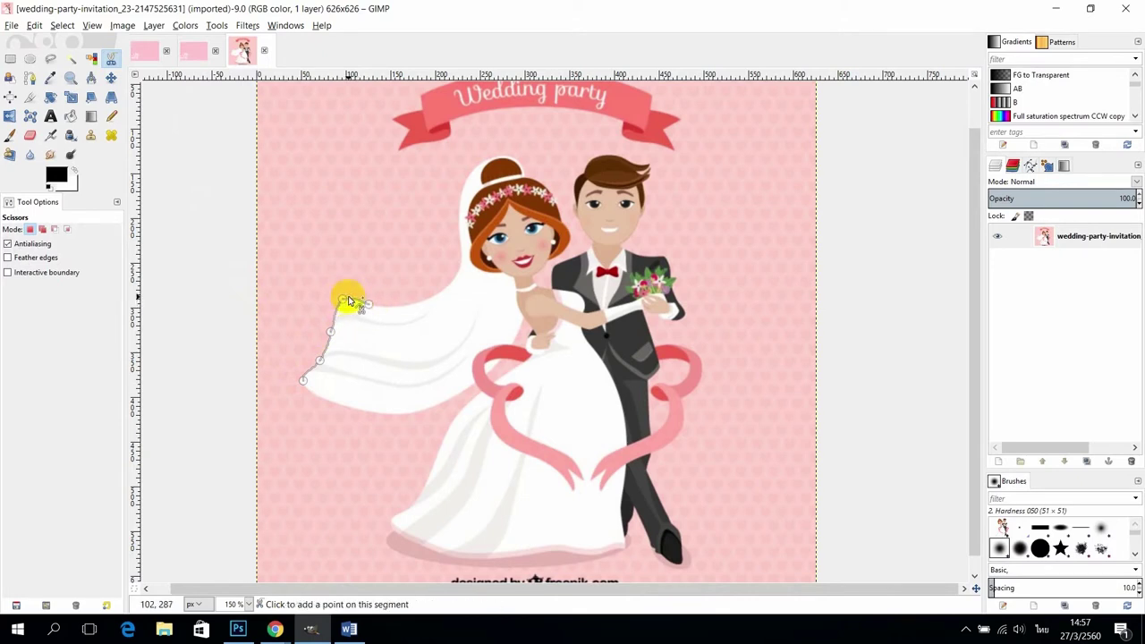
pyautogui.click(455, 280)
pyautogui.click(460, 242)
pyautogui.click(466, 176)
pyautogui.click(500, 158)
# Step: Continue the scissors outline down the bride's hair and face to where her neck meets the groom's jacket
pyautogui.click(522, 174)
pyautogui.click(548, 190)
pyautogui.click(560, 216)
pyautogui.click(566, 230)
pyautogui.click(548, 260)
pyautogui.click(535, 275)
pyautogui.click(546, 288)
# Step: Continue the scissors outline around the groom's head and along his shoulder to the bouquet
pyautogui.click(562, 253)
pyautogui.click(590, 244)
pyautogui.click(579, 220)
pyautogui.click(615, 158)
pyautogui.click(650, 167)
pyautogui.click(644, 207)
pyautogui.click(639, 219)
pyautogui.click(621, 241)
pyautogui.click(641, 256)
pyautogui.click(669, 278)
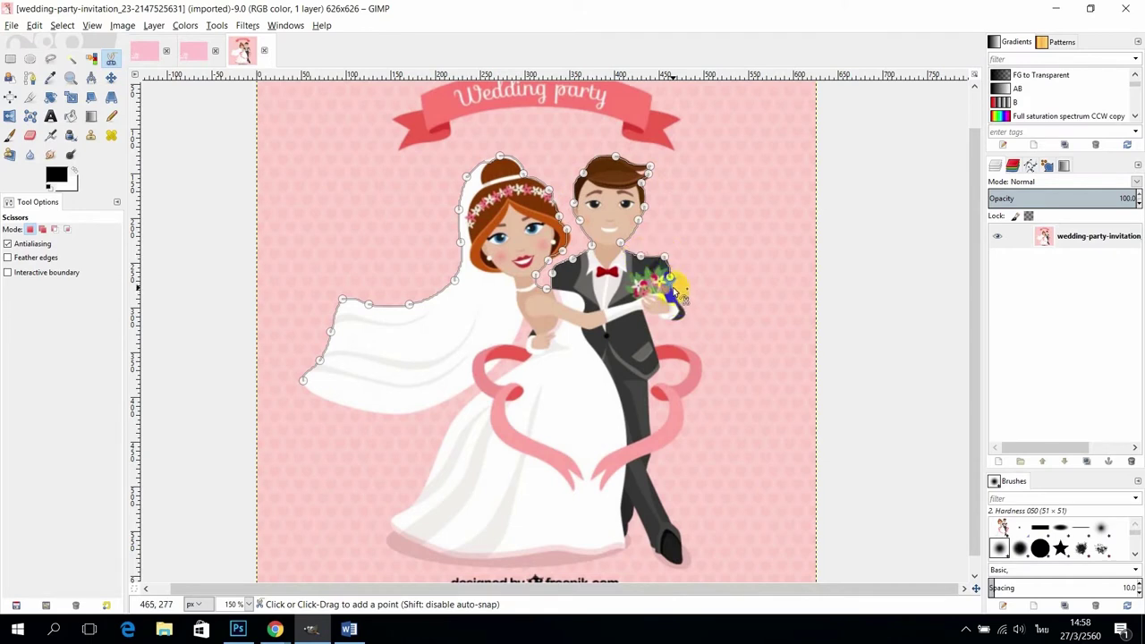
# Step: Trace the scissors outline around the groom's elbow and the right ribbon loop, then down his leg to the shoe
pyautogui.click(690, 320)
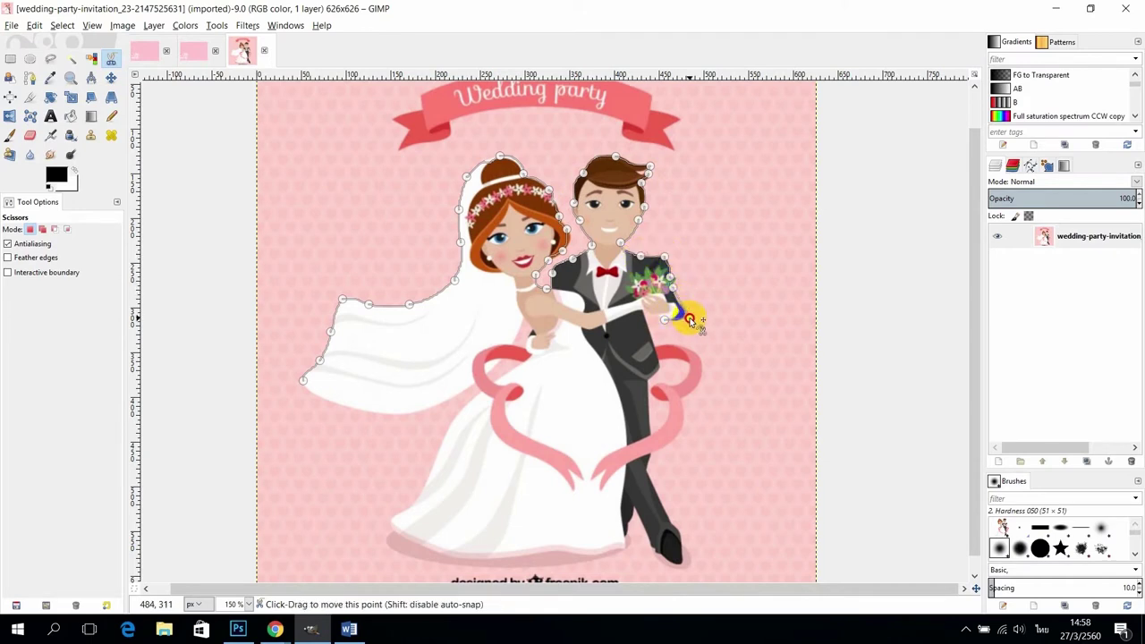
pyautogui.click(681, 304)
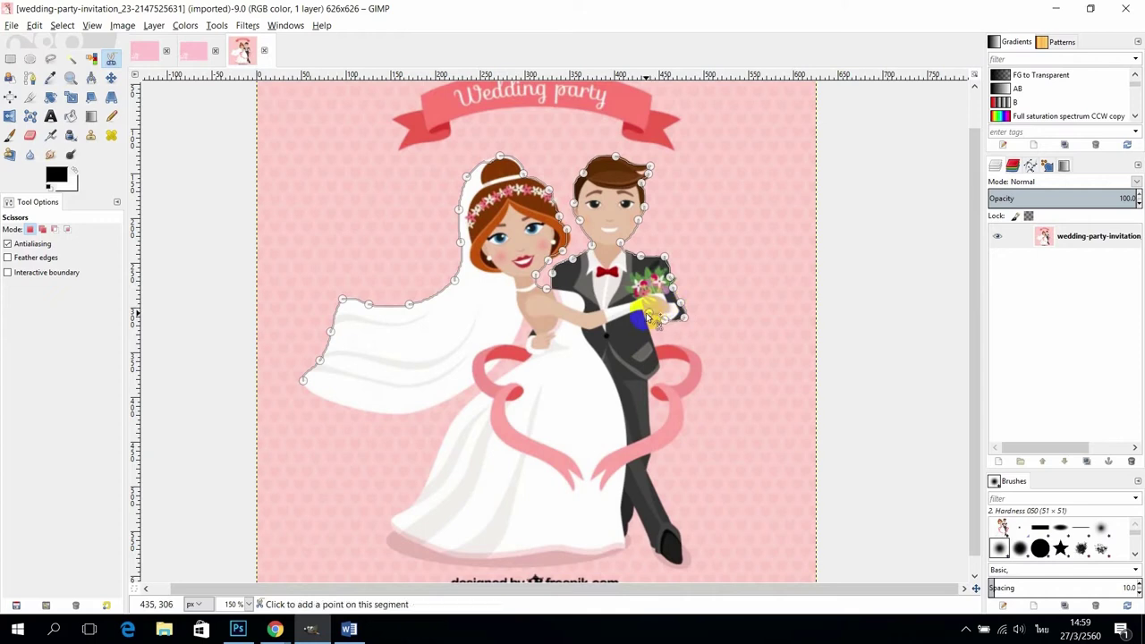
pyautogui.click(654, 346)
pyautogui.click(699, 361)
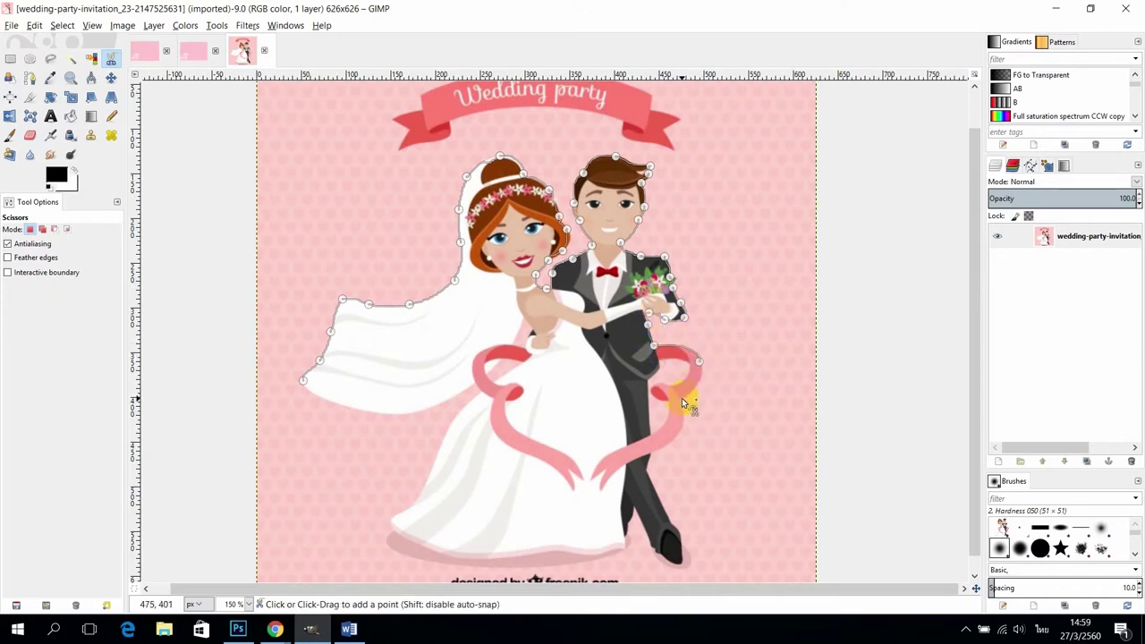
pyautogui.click(666, 446)
pyautogui.click(674, 528)
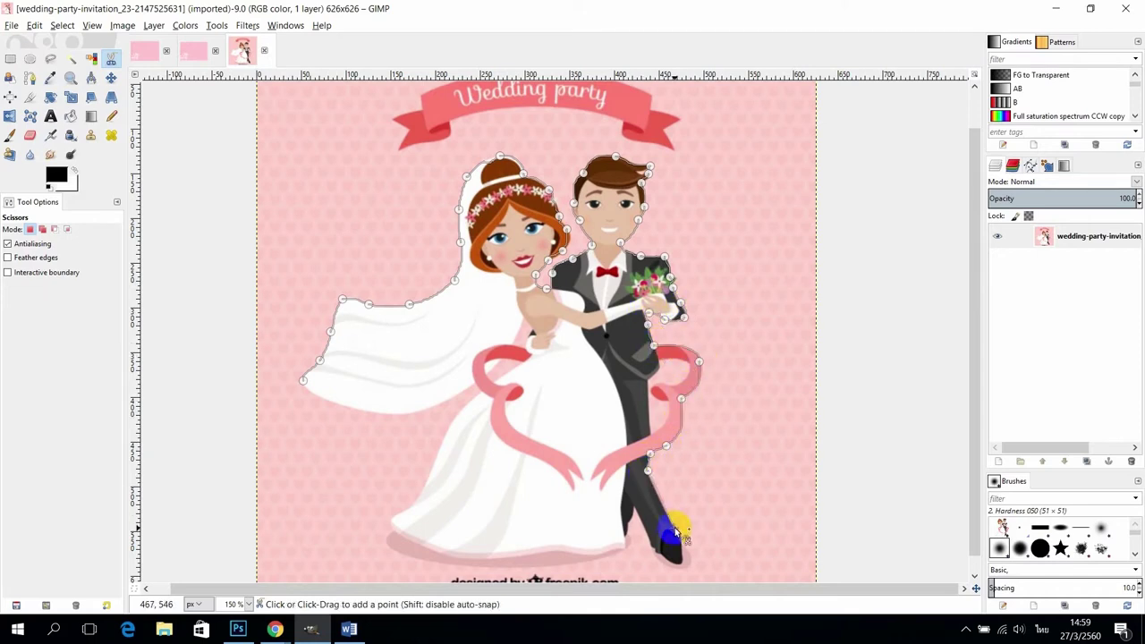
pyautogui.click(658, 552)
pyautogui.click(688, 562)
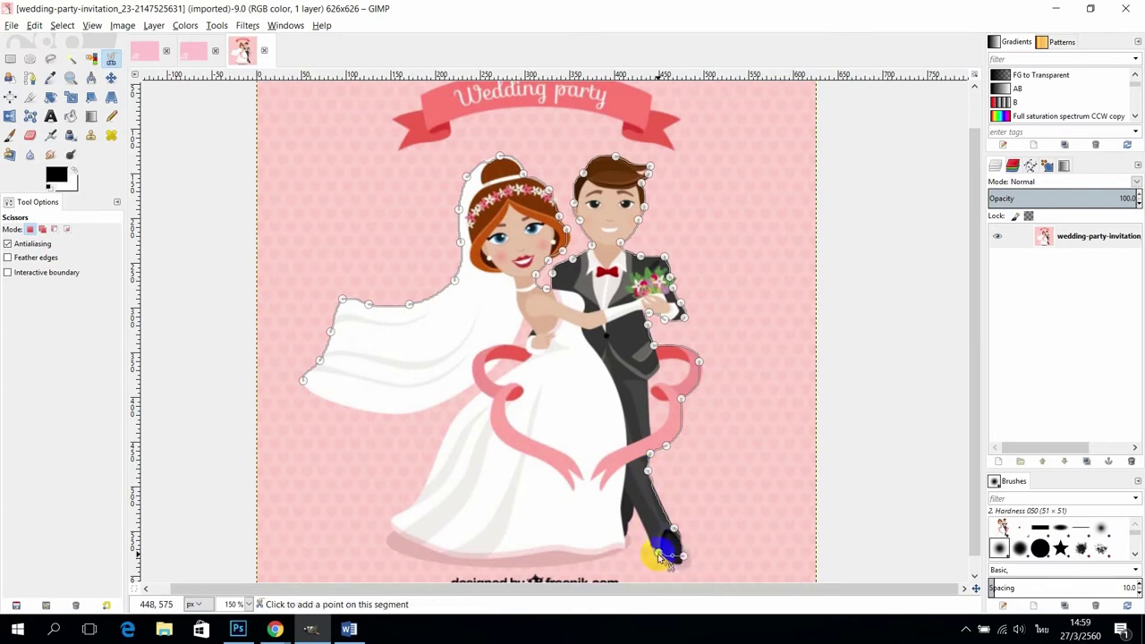
# Step: Continue the scissors outline from between the groom's legs along the dress hem to its left tip
pyautogui.click(632, 506)
pyautogui.click(624, 541)
pyautogui.click(598, 552)
pyautogui.click(557, 551)
pyautogui.click(491, 557)
pyautogui.click(441, 553)
pyautogui.click(394, 521)
# Step: Trace up the left side of the dress and along the veil's lower edge, closing the outline at its starting point
pyautogui.click(426, 481)
pyautogui.click(460, 412)
pyautogui.click(480, 392)
pyautogui.click(473, 382)
pyautogui.click(384, 412)
pyautogui.click(303, 382)
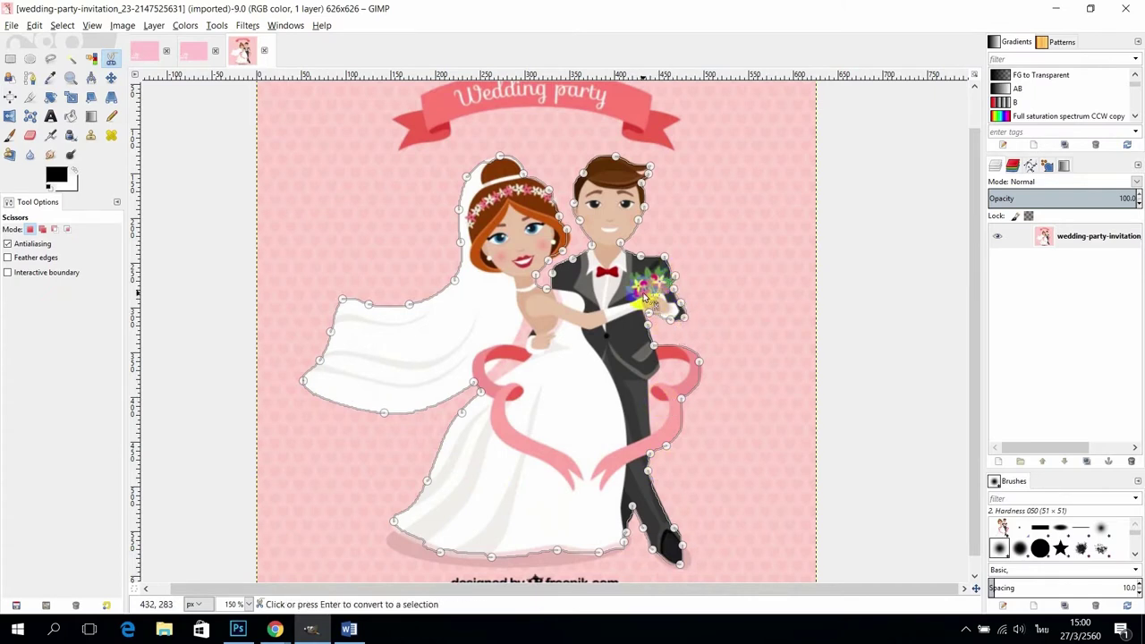
# Step: Refine the outline points at the top of the bride's veil and convert the outline into a selection
pyautogui.moveTo(501, 150); pyautogui.dragTo(484, 157)
pyautogui.click(505, 156)
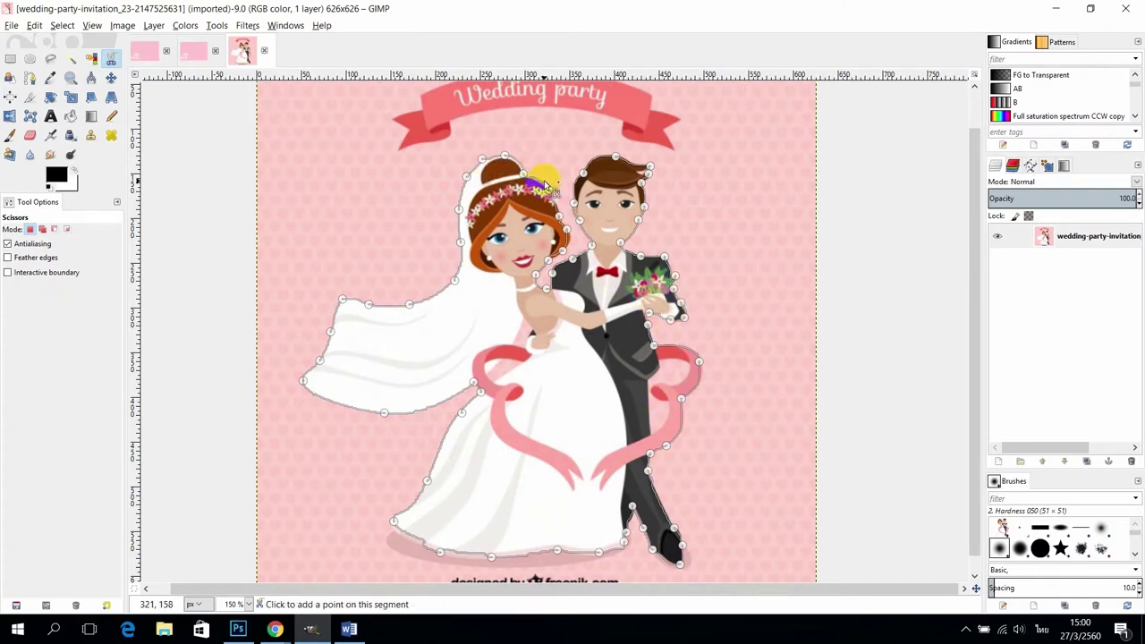
pyautogui.click(593, 417)
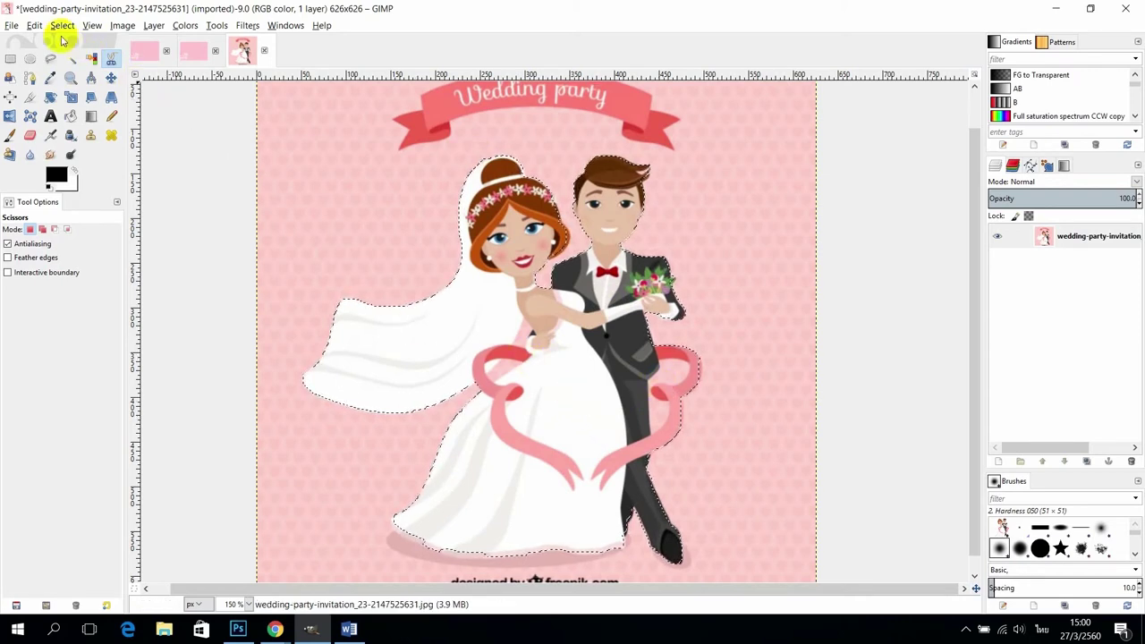
# Step: Copy the selected couple into the fuzzy-bordered background image and move it to the lower right of the picture
pyautogui.click(34, 25)
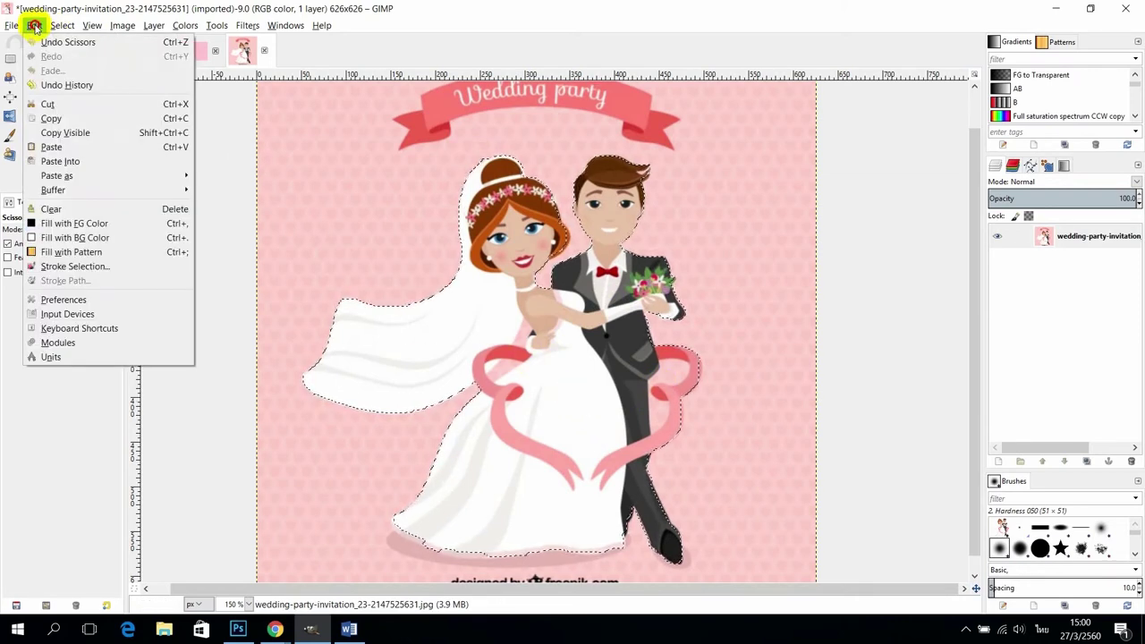
pyautogui.click(50, 119)
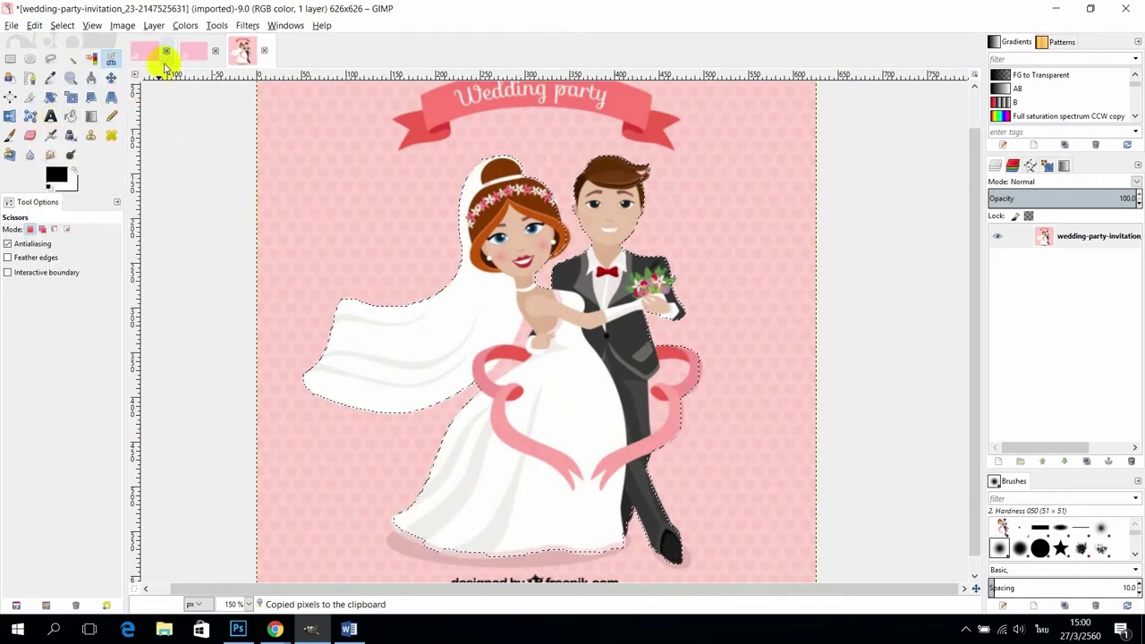
pyautogui.click(192, 52)
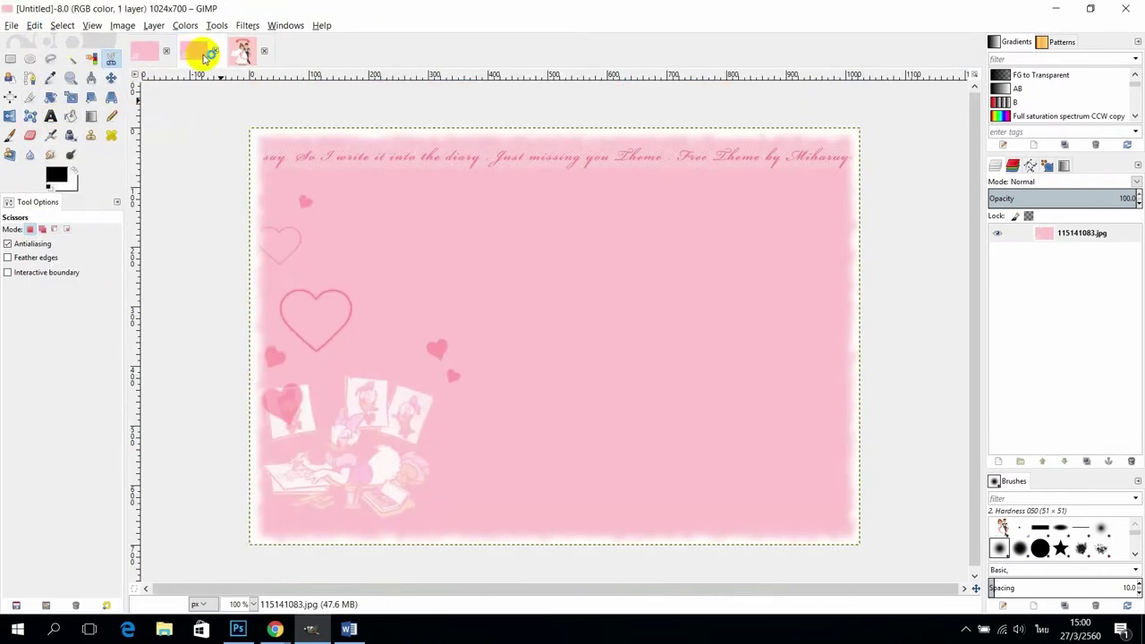
pyautogui.click(34, 25)
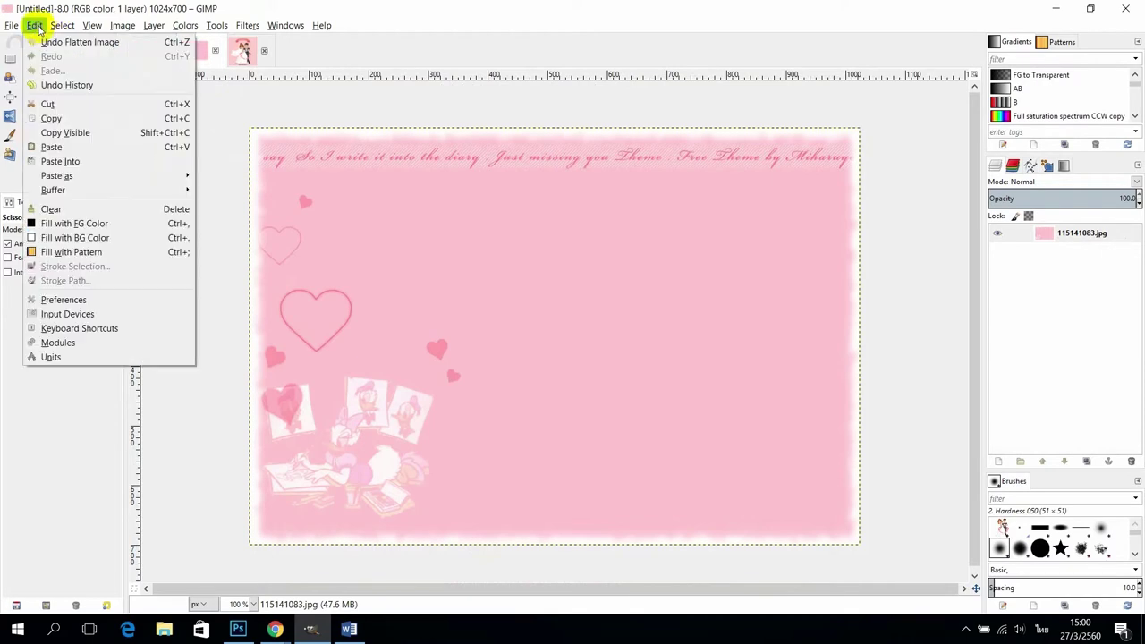
pyautogui.click(54, 147)
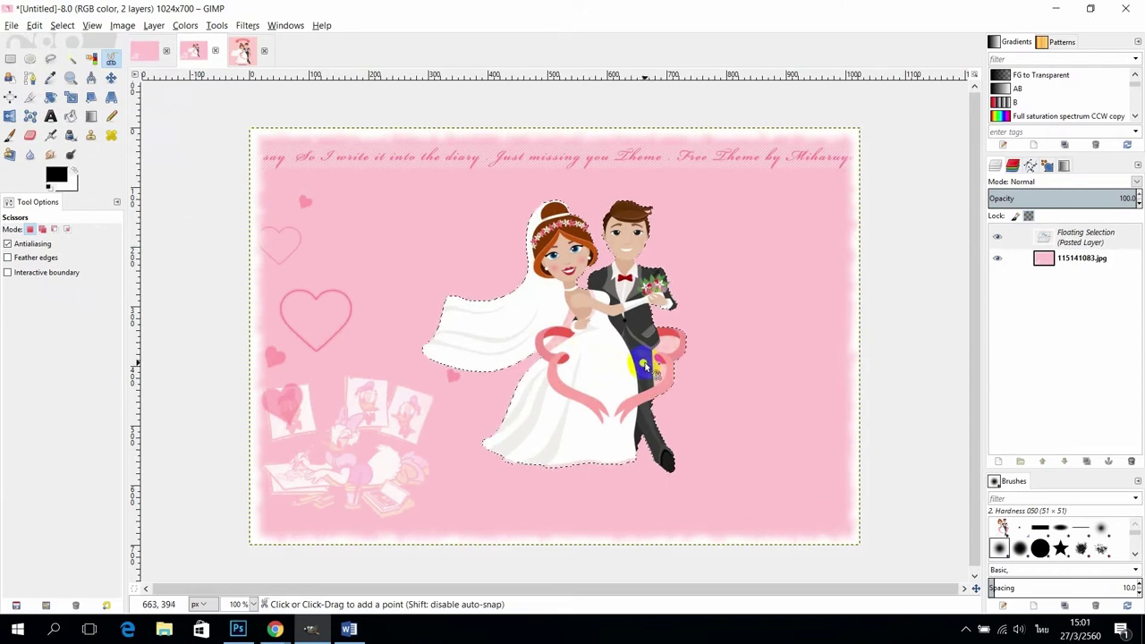
pyautogui.click(110, 79)
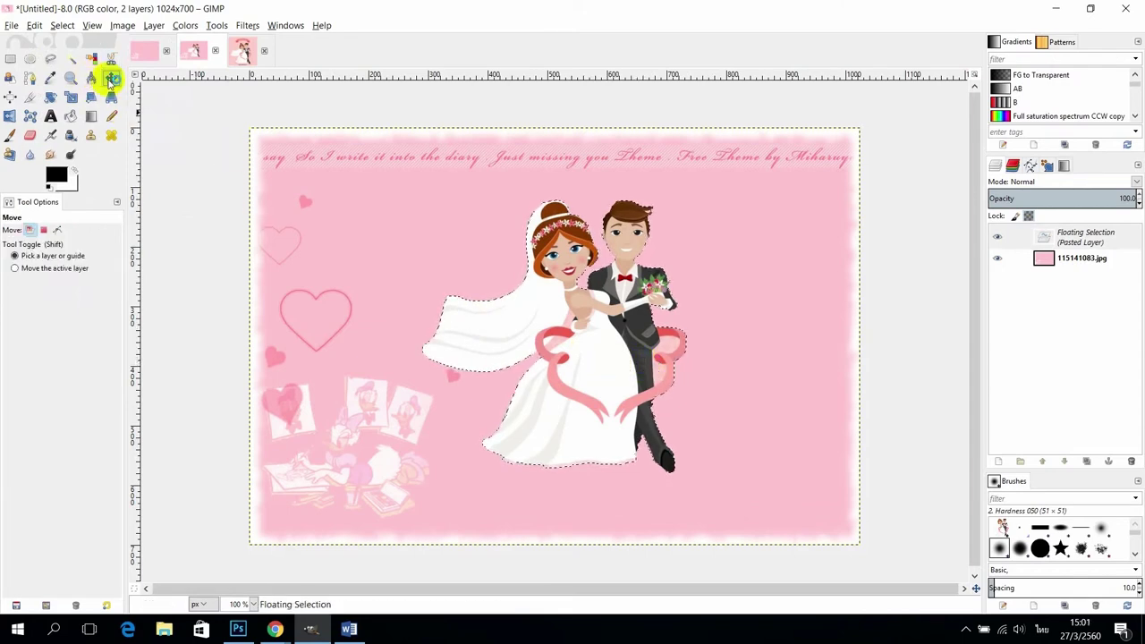
pyautogui.moveTo(586, 323); pyautogui.dragTo(752, 400)
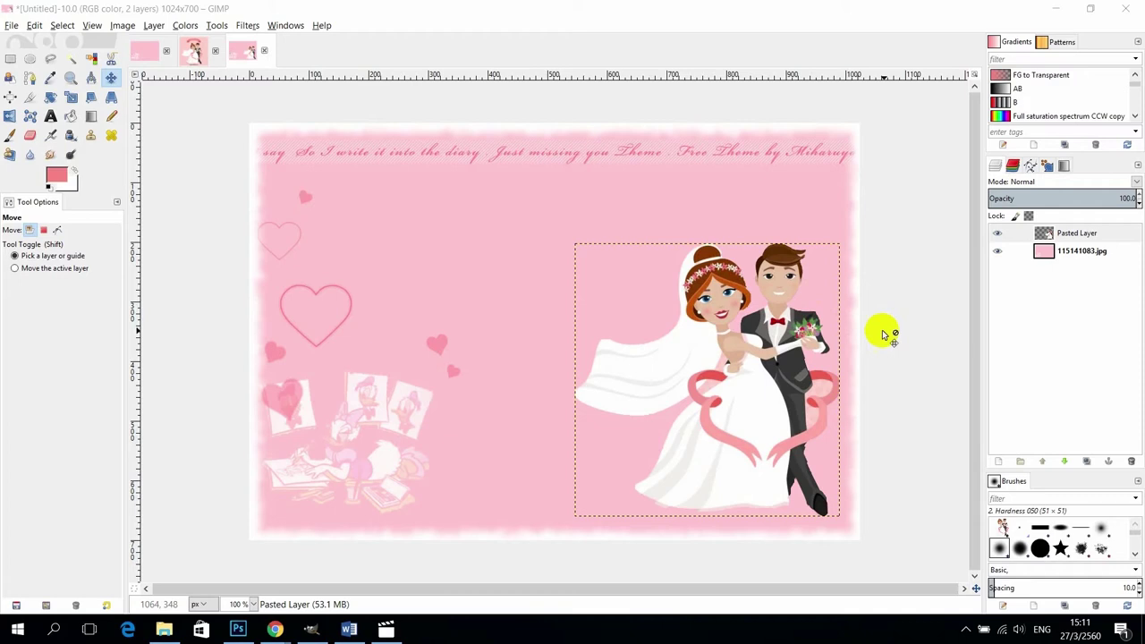
# Step: Add a transparent 1024 × 700 px layer above the background and raise it to the top of the layer stack
pyautogui.click(1074, 252)
pyautogui.click(1003, 461)
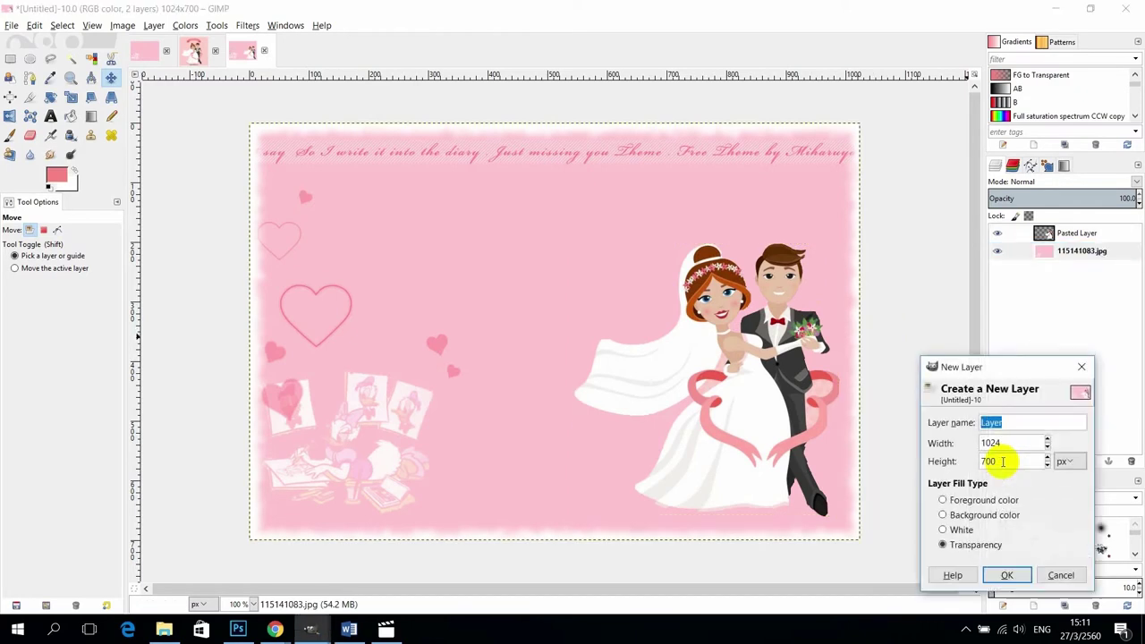
pyautogui.click(1011, 573)
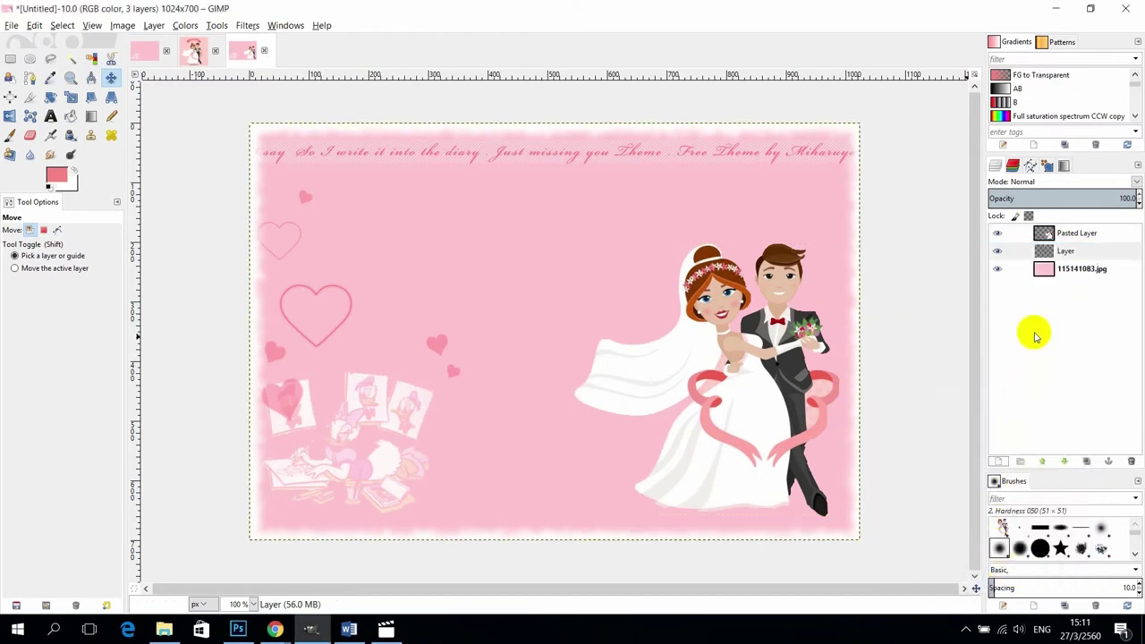
pyautogui.click(1043, 462)
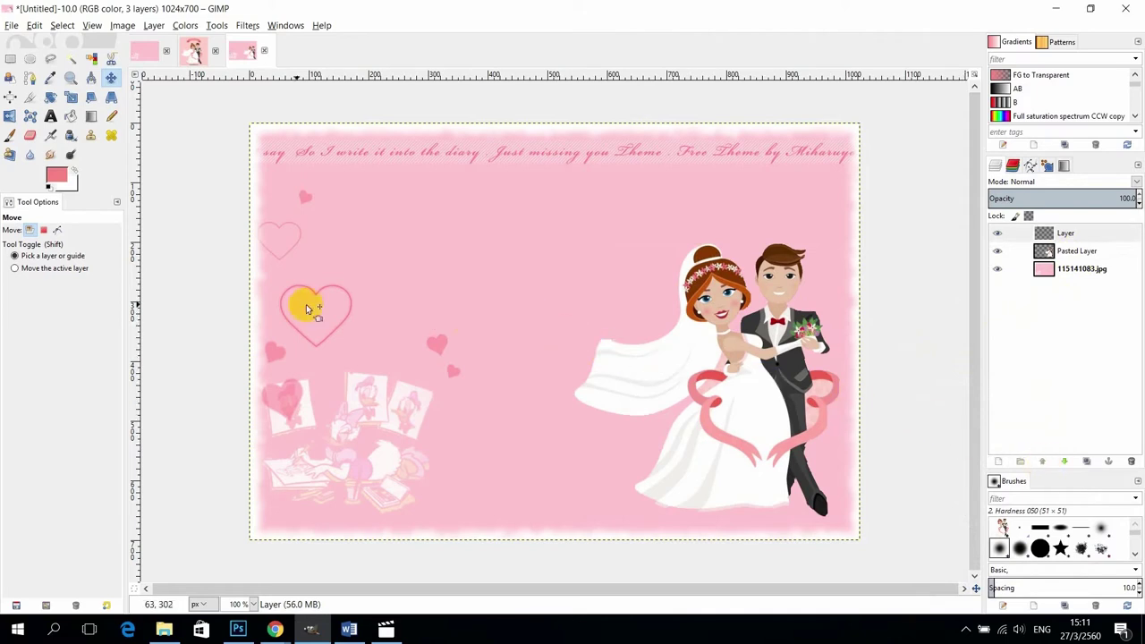
# Step: Add a text layer reading "CRRU MOOC" in the upper-left part of the picture, with wide spacing between the two words
pyautogui.click(49, 117)
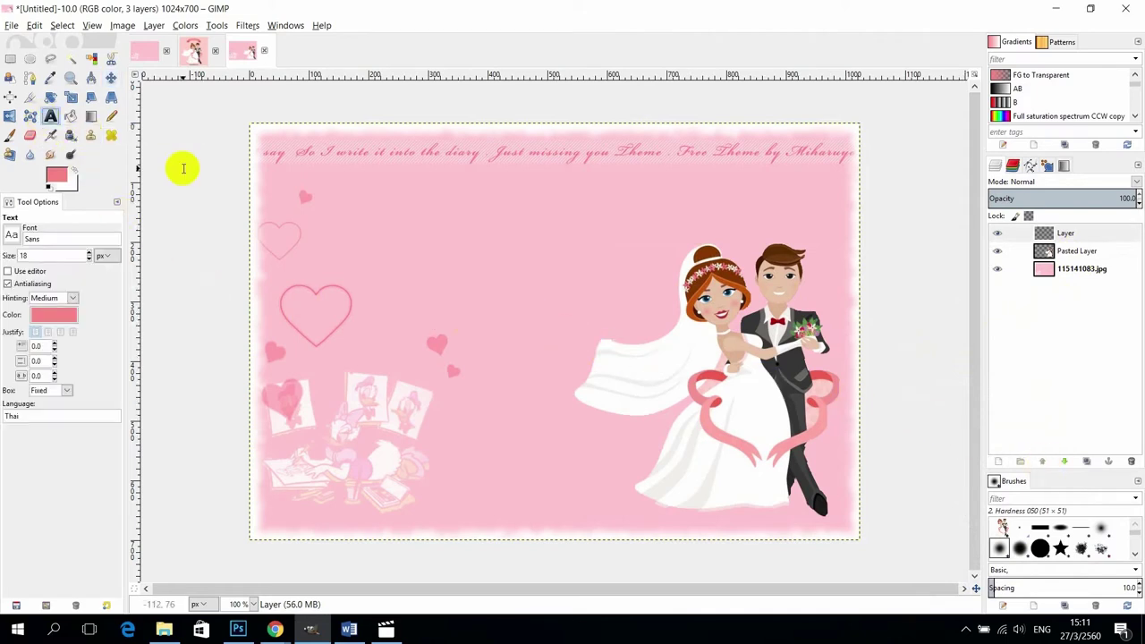
pyautogui.click(341, 231)
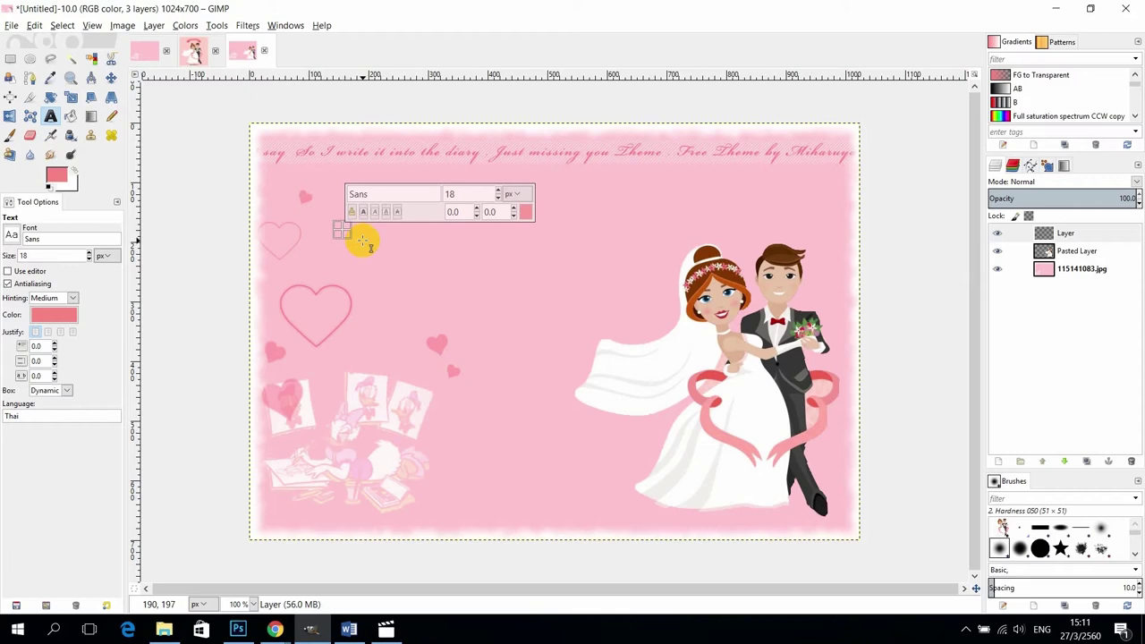
pyautogui.write('C')
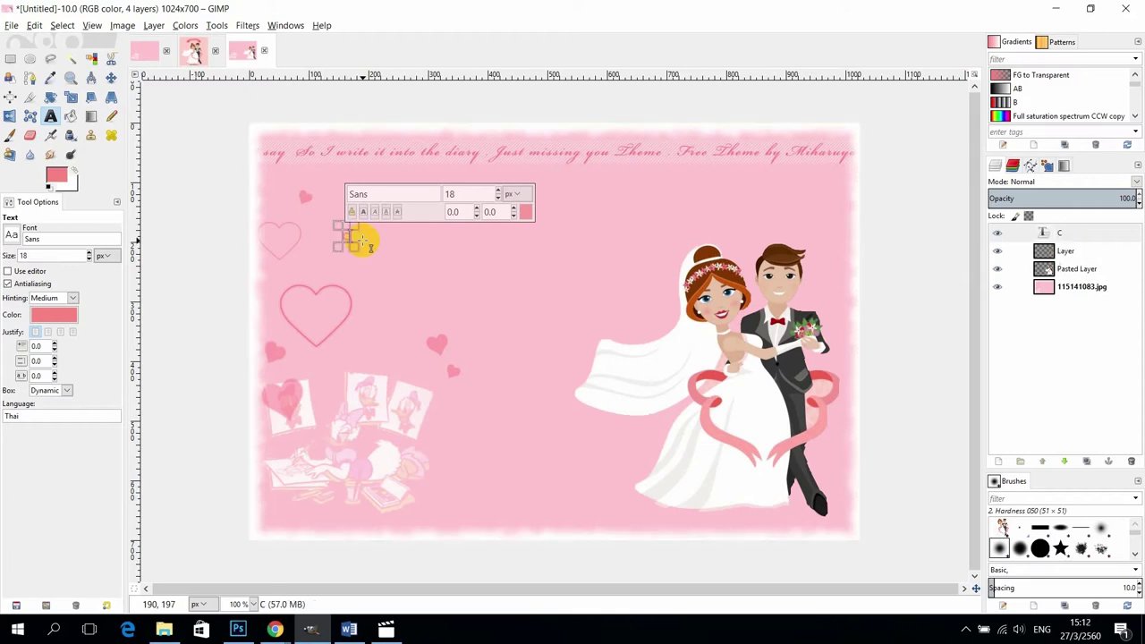
pyautogui.write('RRU     MOOC')
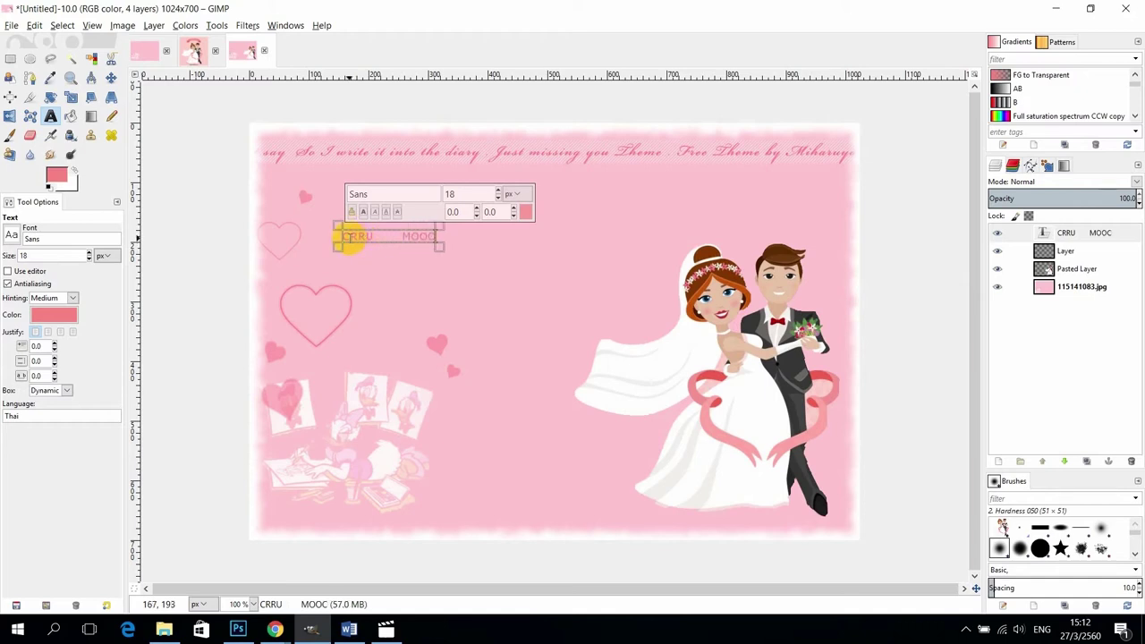
# Step: Format the whole "CRRU MOOC" text in ThaiSans Neue at 50 px and make it bold
pyautogui.moveTo(344, 235); pyautogui.dragTo(435, 231)
pyautogui.click(362, 194)
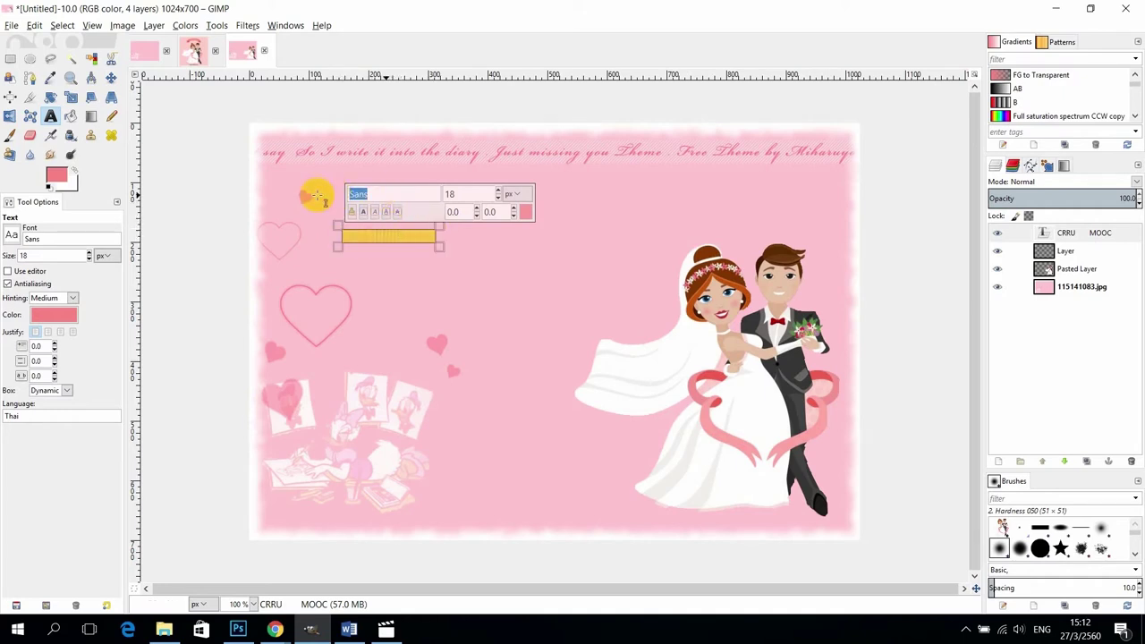
pyautogui.write('thai')
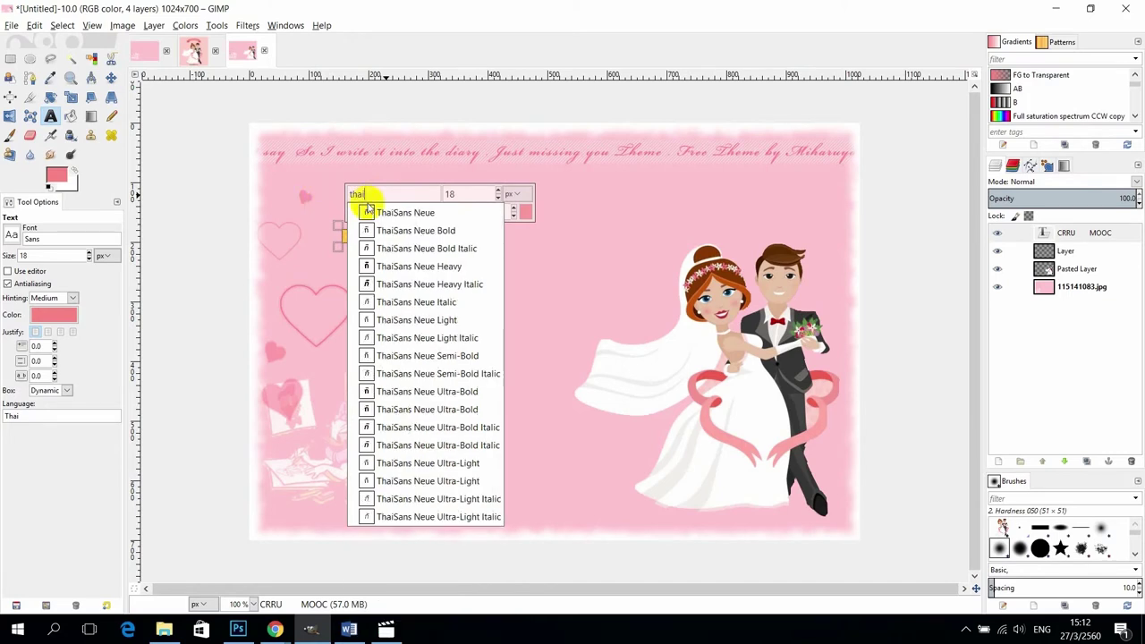
pyautogui.click(394, 212)
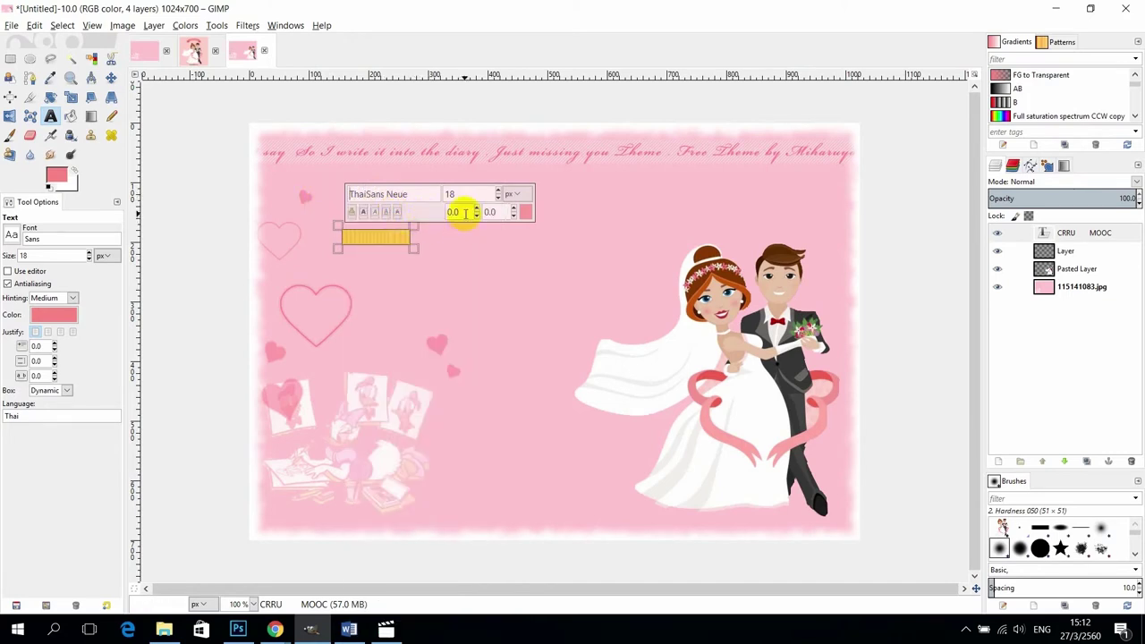
pyautogui.doubleClick(440, 193)
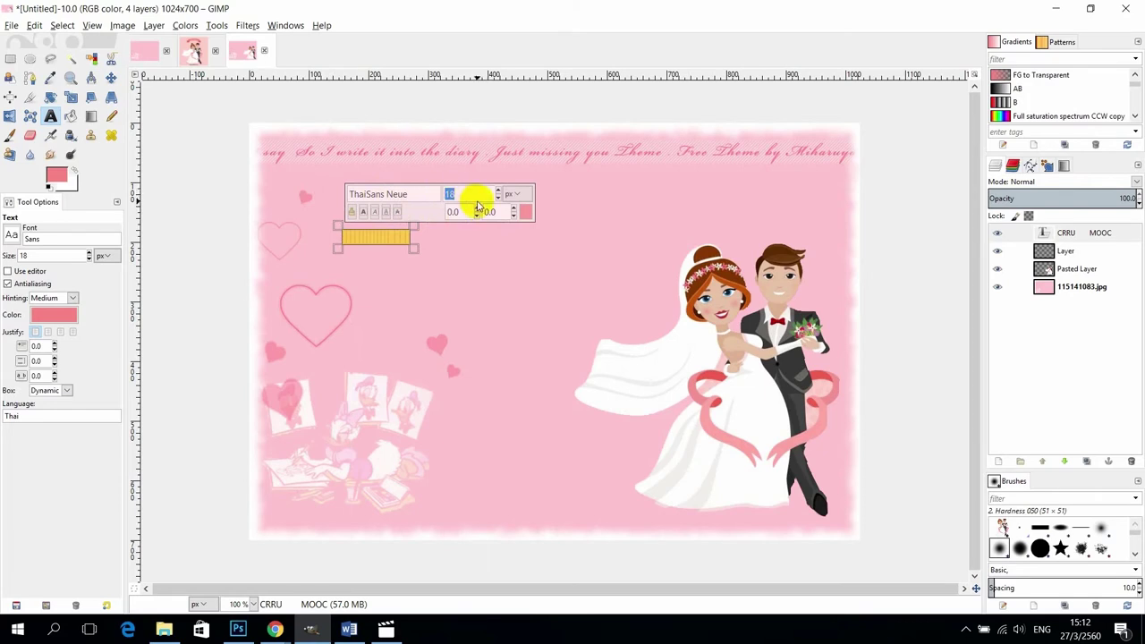
pyautogui.write('50')
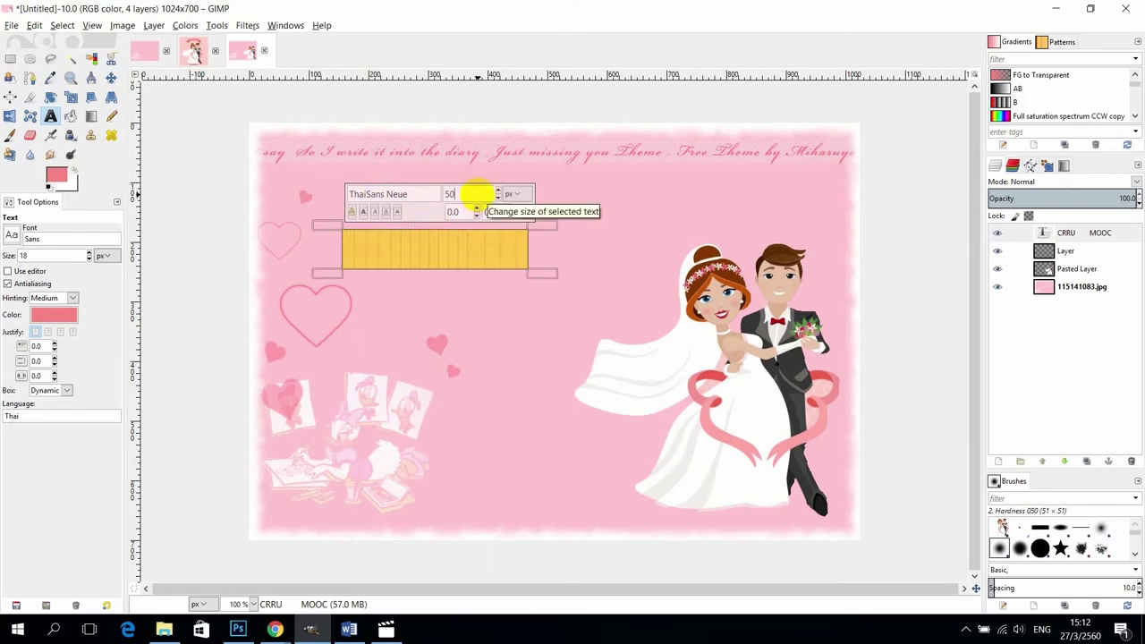
pyautogui.click(364, 212)
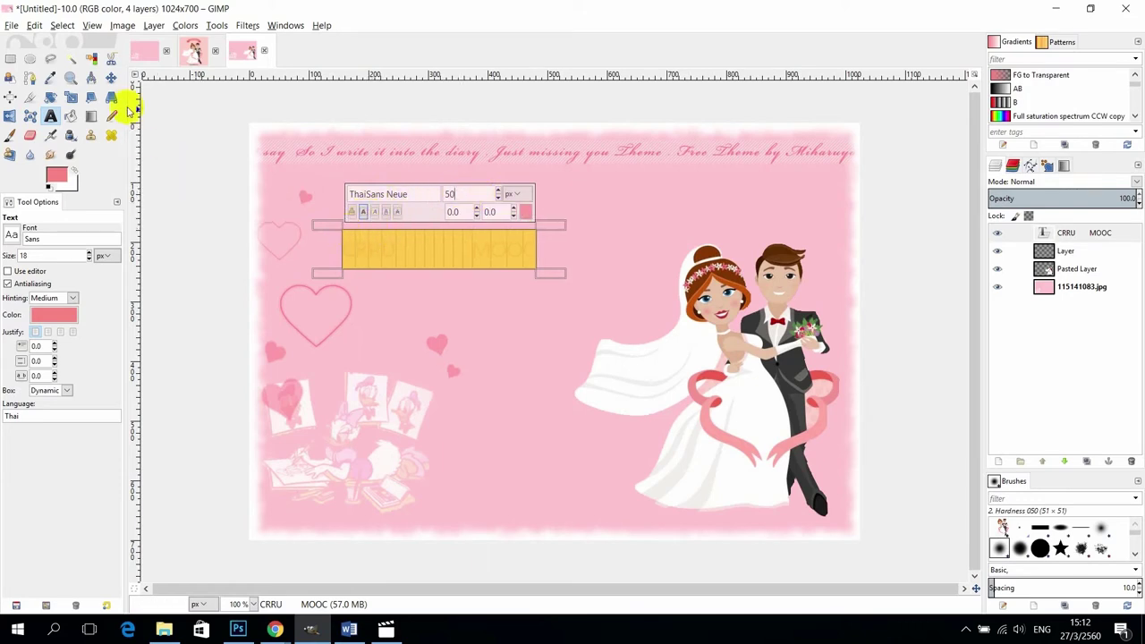
# Step: Move the "CRRU MOOC" text slightly up and to the right, below the script line
pyautogui.click(111, 78)
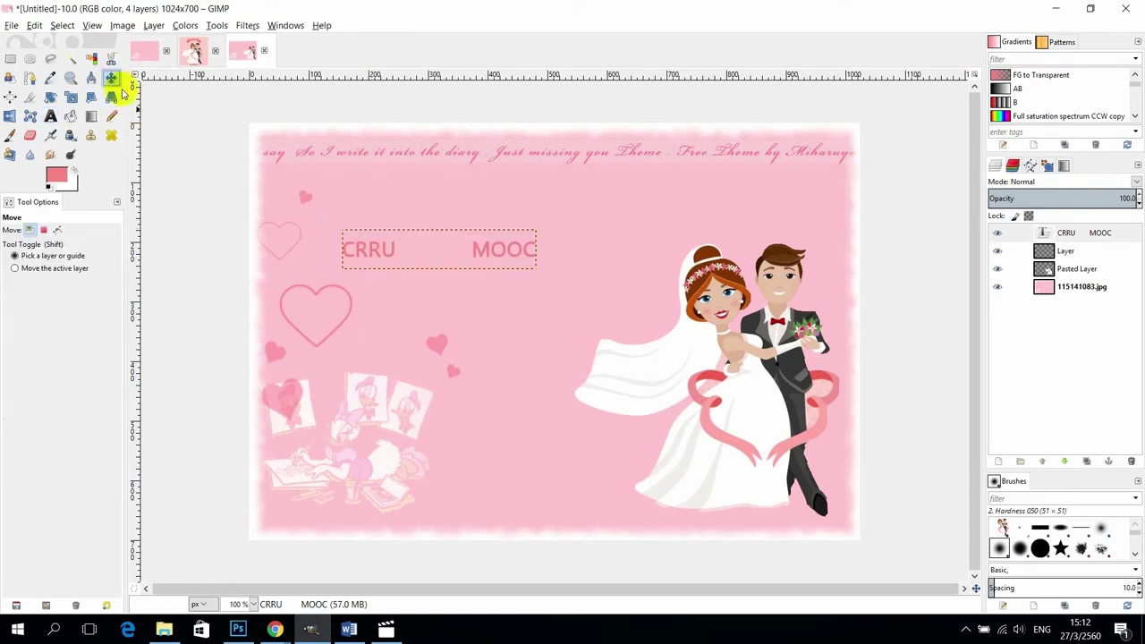
pyautogui.click(372, 253)
pyautogui.moveTo(371, 253); pyautogui.dragTo(417, 225)
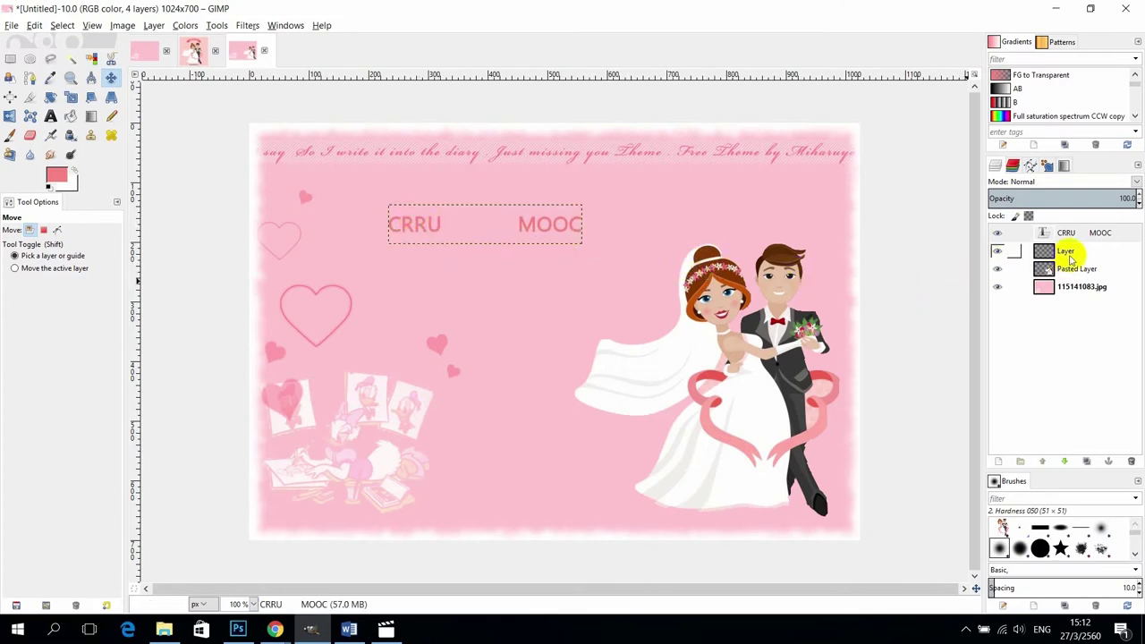
# Step: On the empty layer, outline a small heart with the Paths tool in the gap between CRRU and MOOC and close it
pyautogui.click(1070, 258)
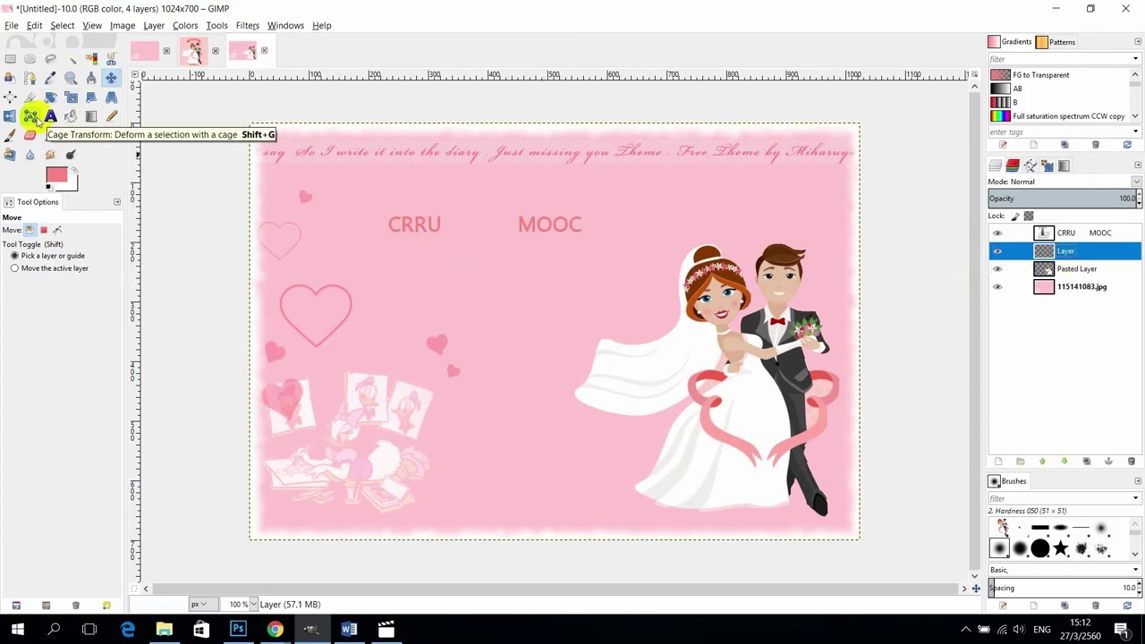
pyautogui.click(29, 78)
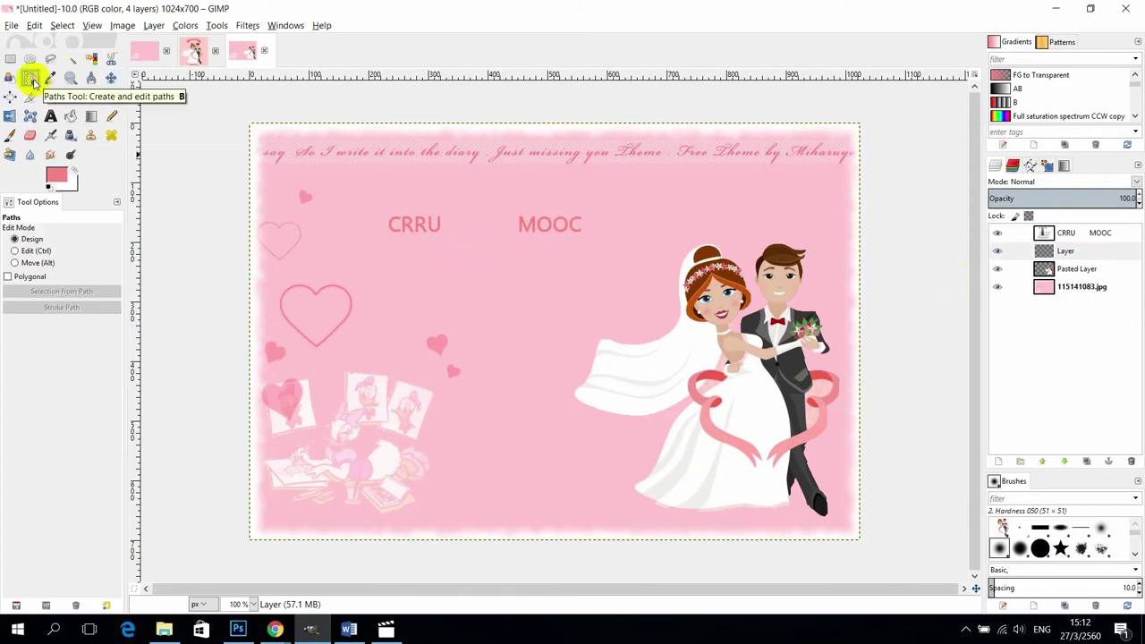
pyautogui.click(472, 239)
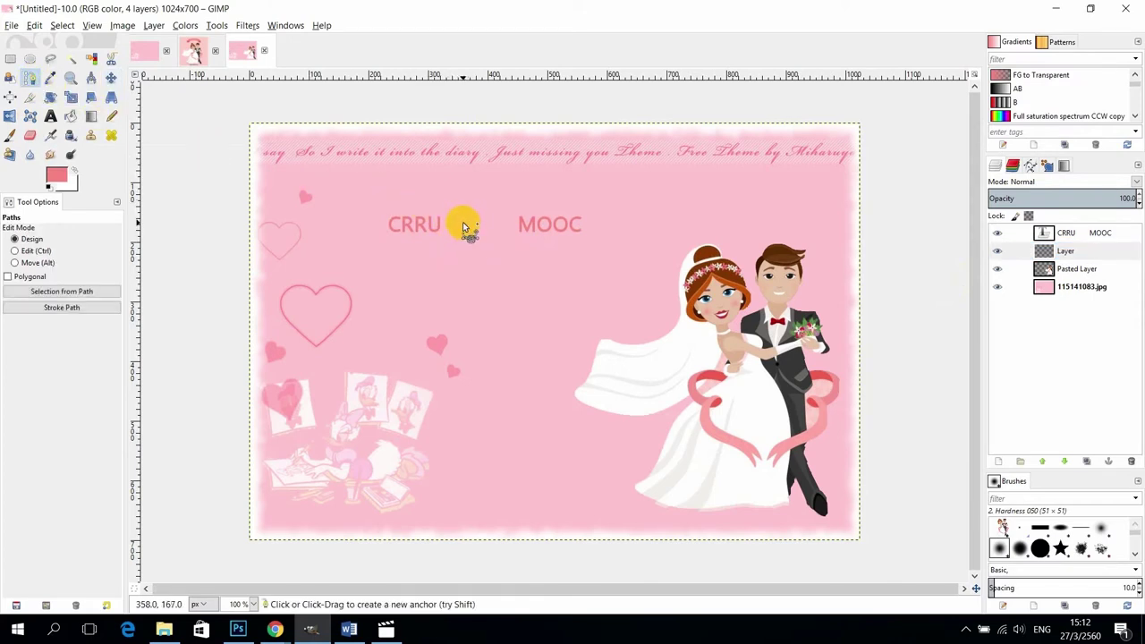
pyautogui.click(455, 225)
pyautogui.click(466, 213)
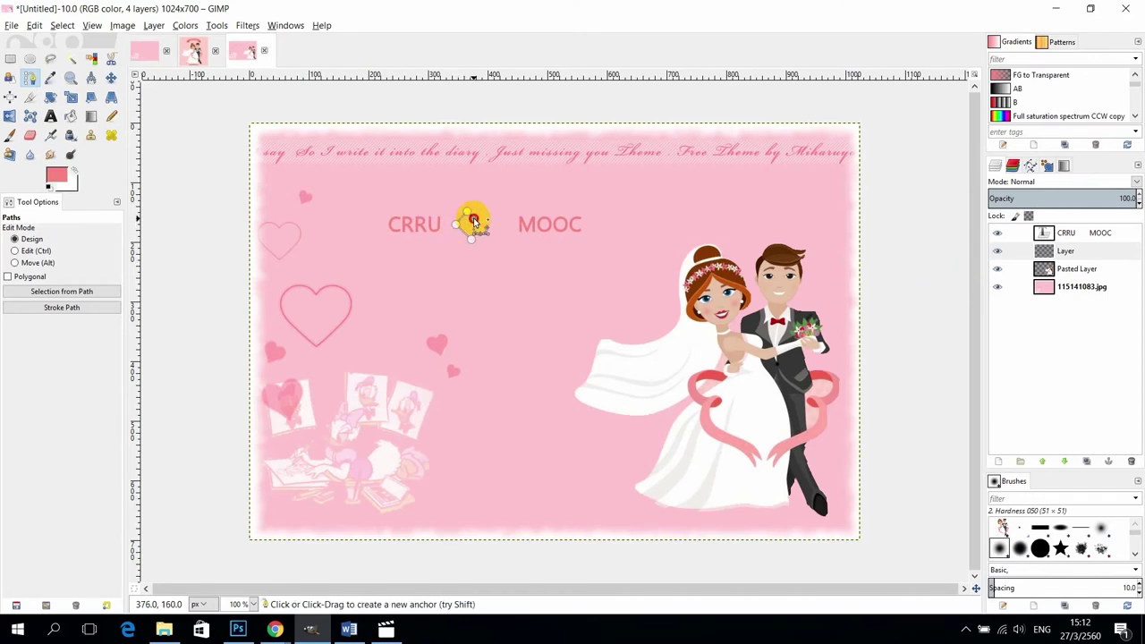
pyautogui.click(488, 212)
pyautogui.click(495, 227)
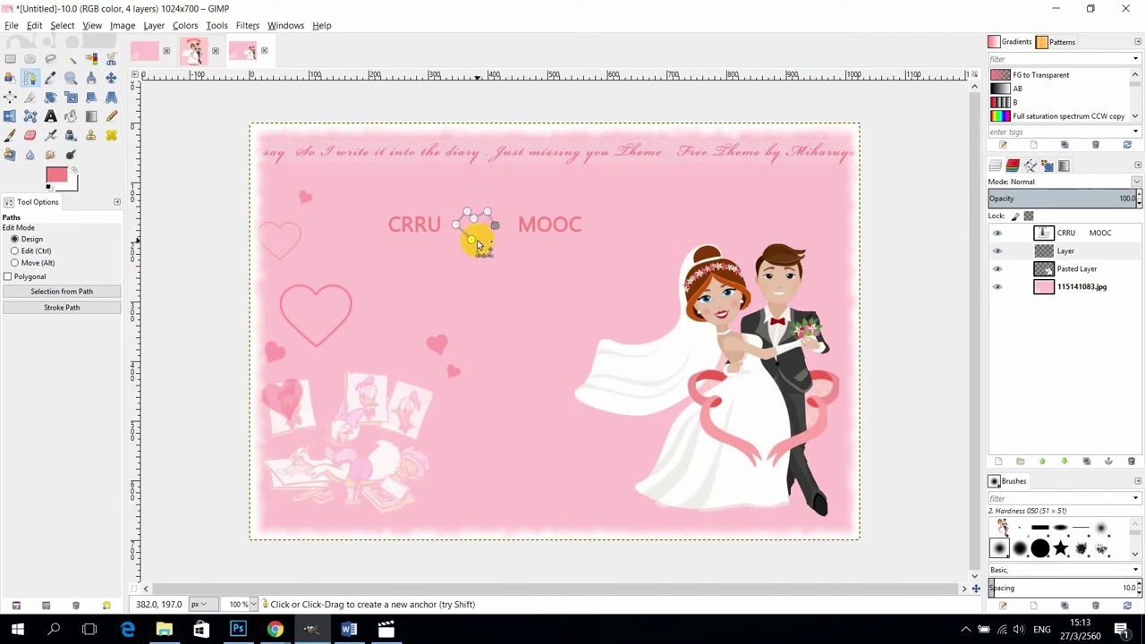
pyautogui.click(473, 241)
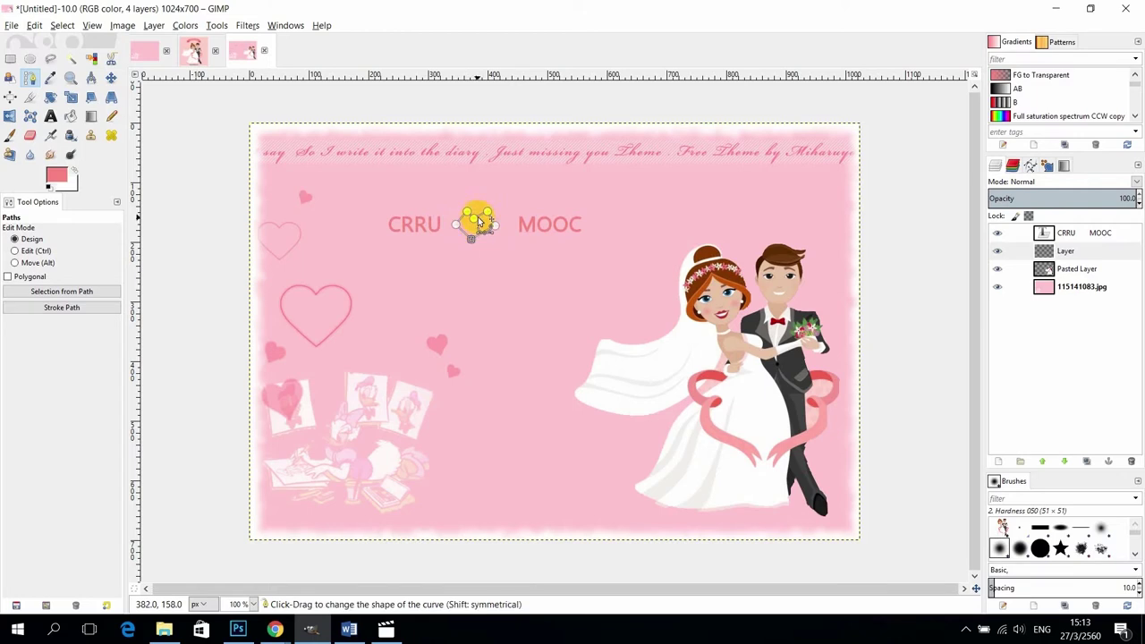
# Step: Reposition the heart path's anchors to spread its upper lobes and side points wider apart
pyautogui.click(467, 212)
pyautogui.moveTo(466, 213); pyautogui.dragTo(462, 210)
pyautogui.click(474, 221)
pyautogui.moveTo(474, 221); pyautogui.dragTo(489, 210)
pyautogui.click(457, 226)
pyautogui.moveTo(457, 226)
pyautogui.mouseDown()
pyautogui.moveTo(475, 230)
pyautogui.moveTo(471, 241)
pyautogui.mouseUp()
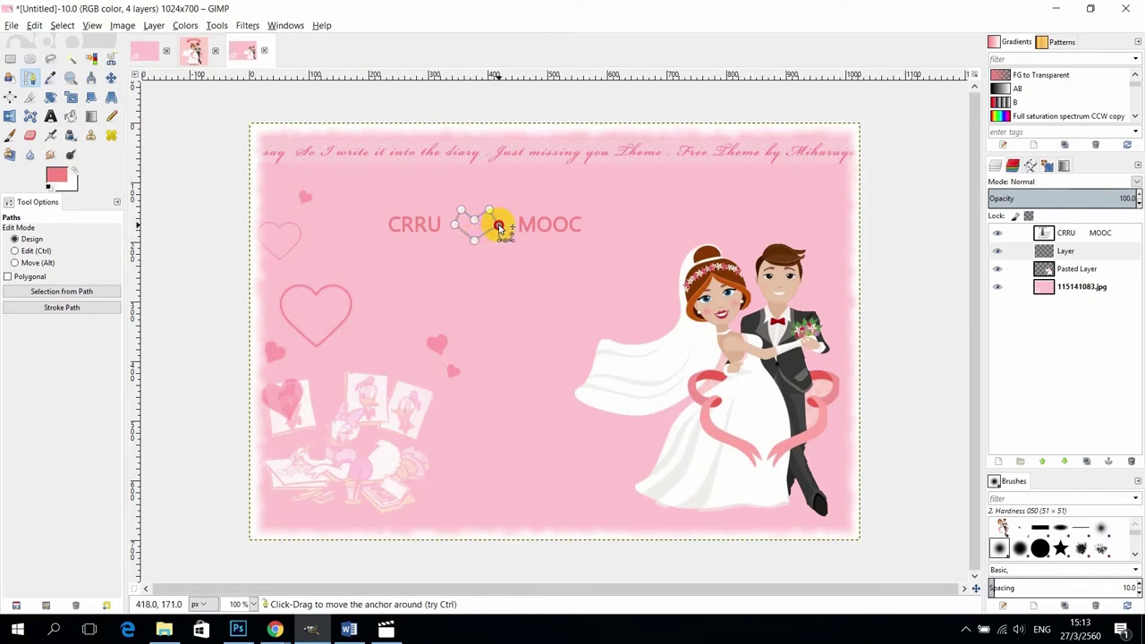
pyautogui.click(458, 223)
pyautogui.moveTo(457, 224); pyautogui.dragTo(453, 227)
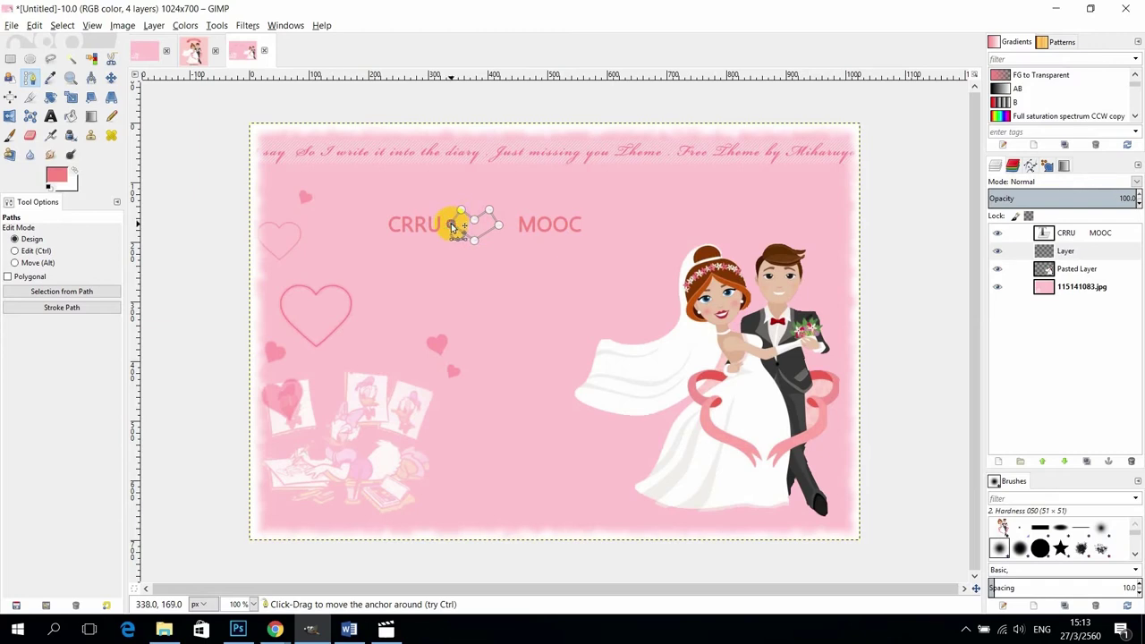
# Step: Insert an anchor on each lower side of the heart path and pull its bottom point slightly down
pyautogui.click(41, 251)
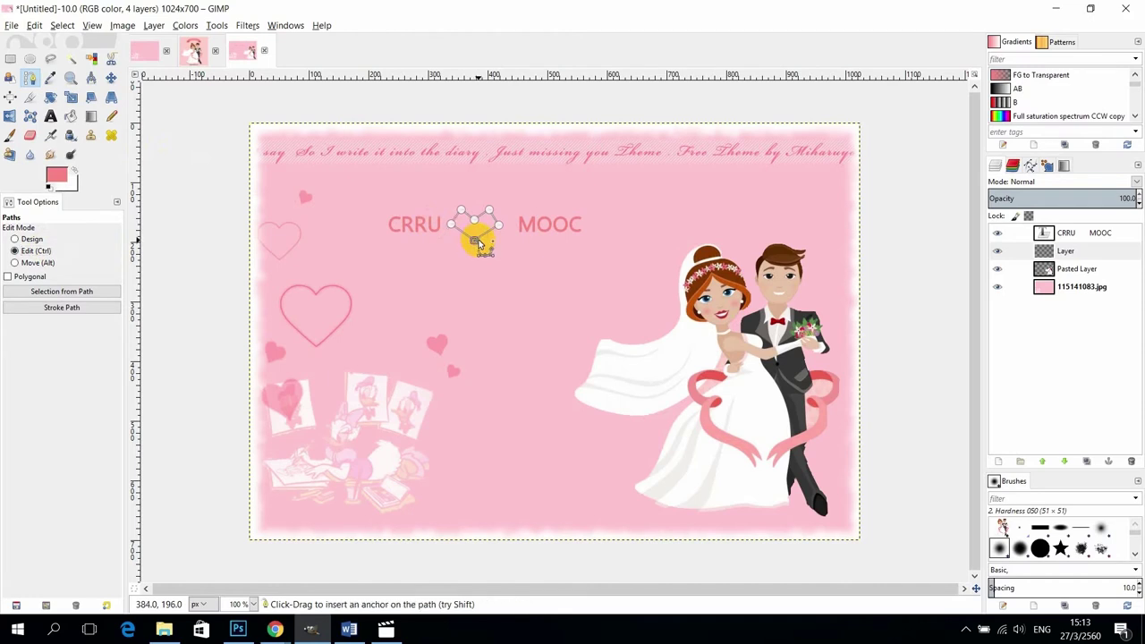
pyautogui.click(488, 239)
pyautogui.click(461, 240)
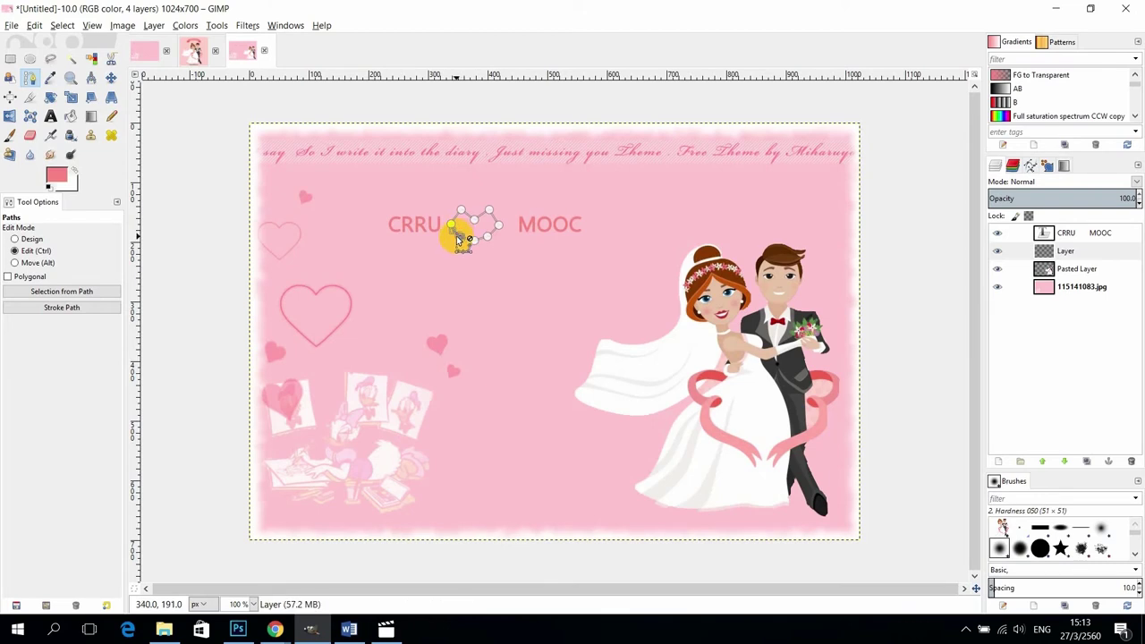
pyautogui.click(32, 239)
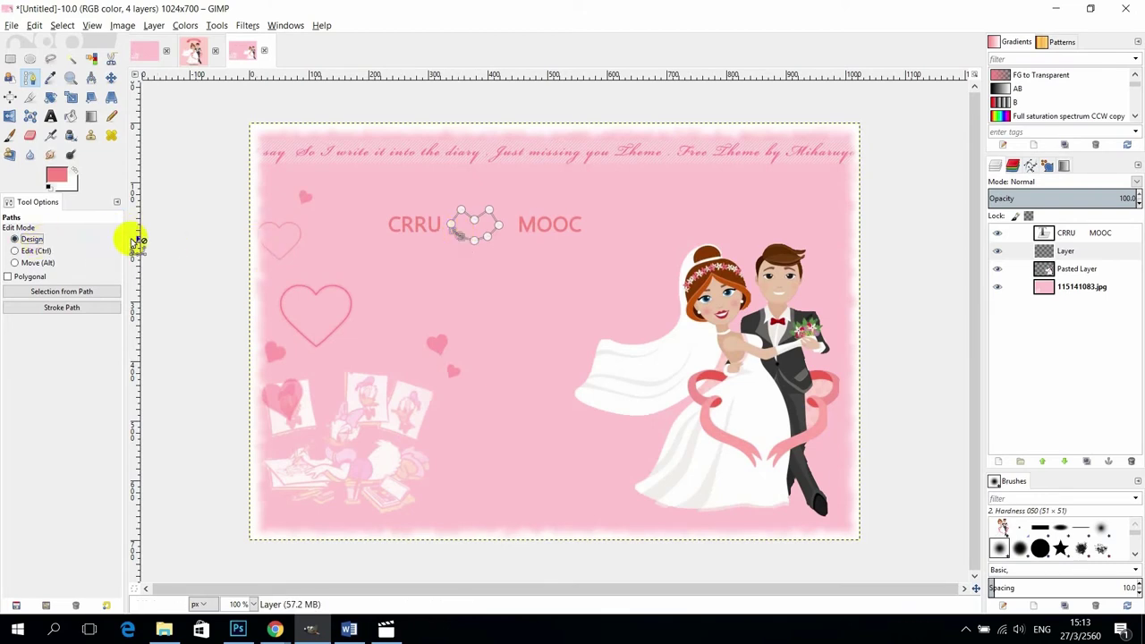
pyautogui.click(474, 244)
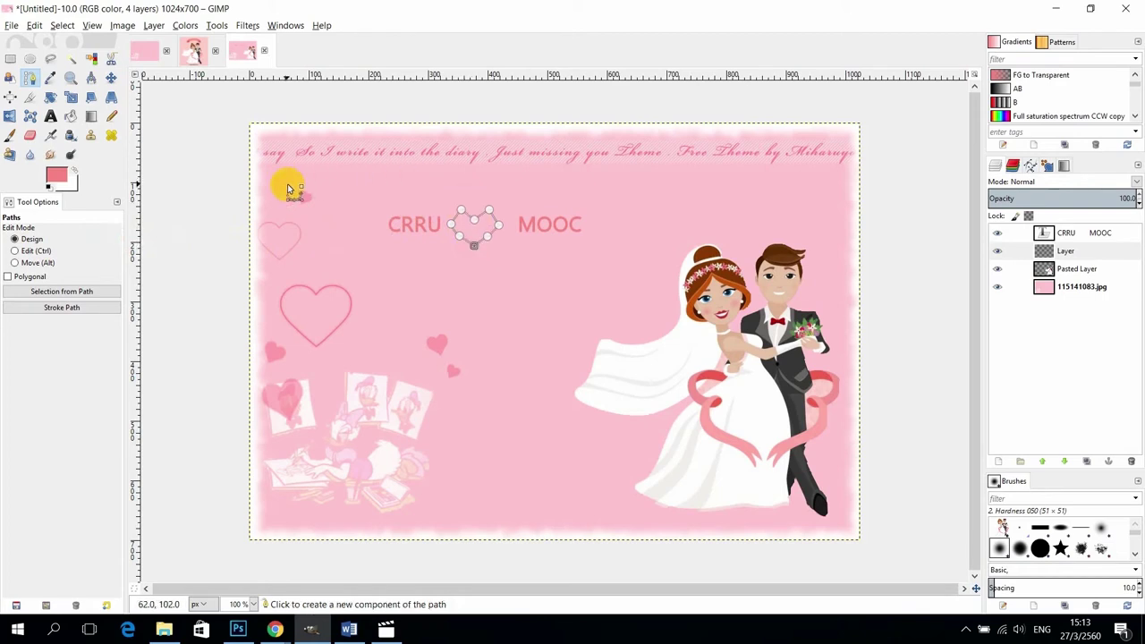
# Step: Round the heart path into curves by pulling handles from its side anchors and its centre notch
pyautogui.click(27, 251)
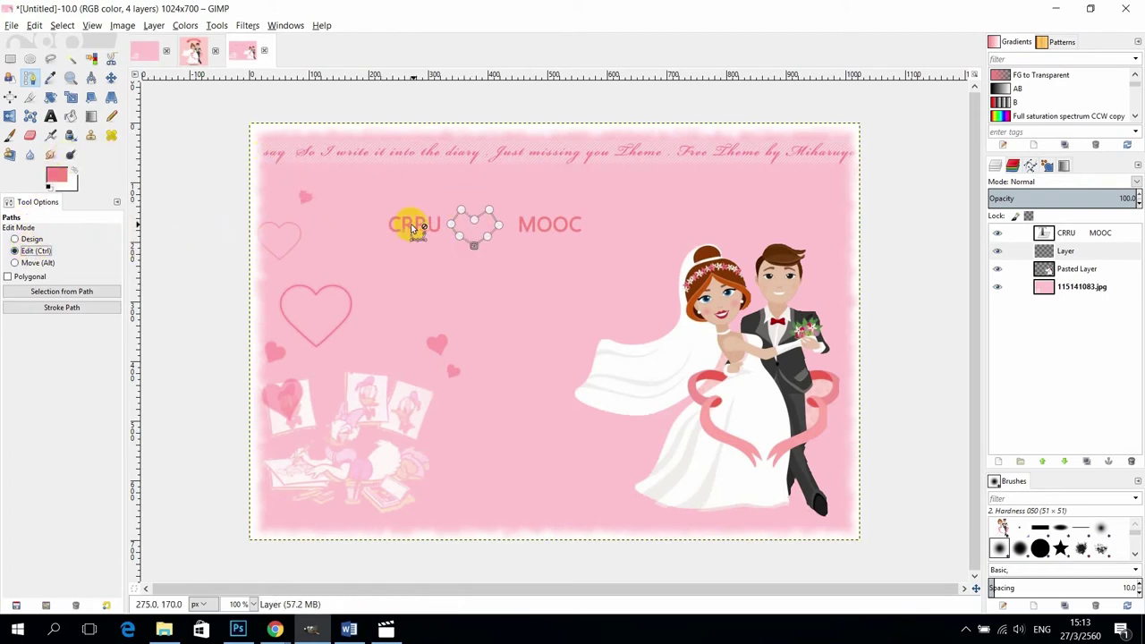
pyautogui.click(499, 225)
pyautogui.moveTo(499, 225); pyautogui.dragTo(450, 222)
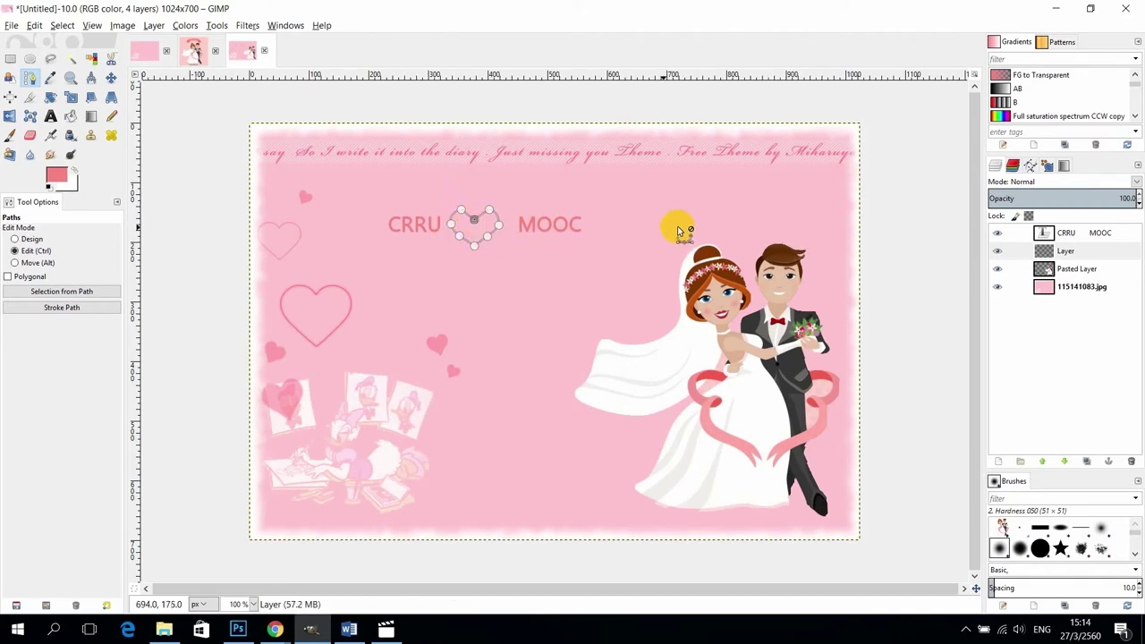
pyautogui.moveTo(474, 223); pyautogui.dragTo(473, 216)
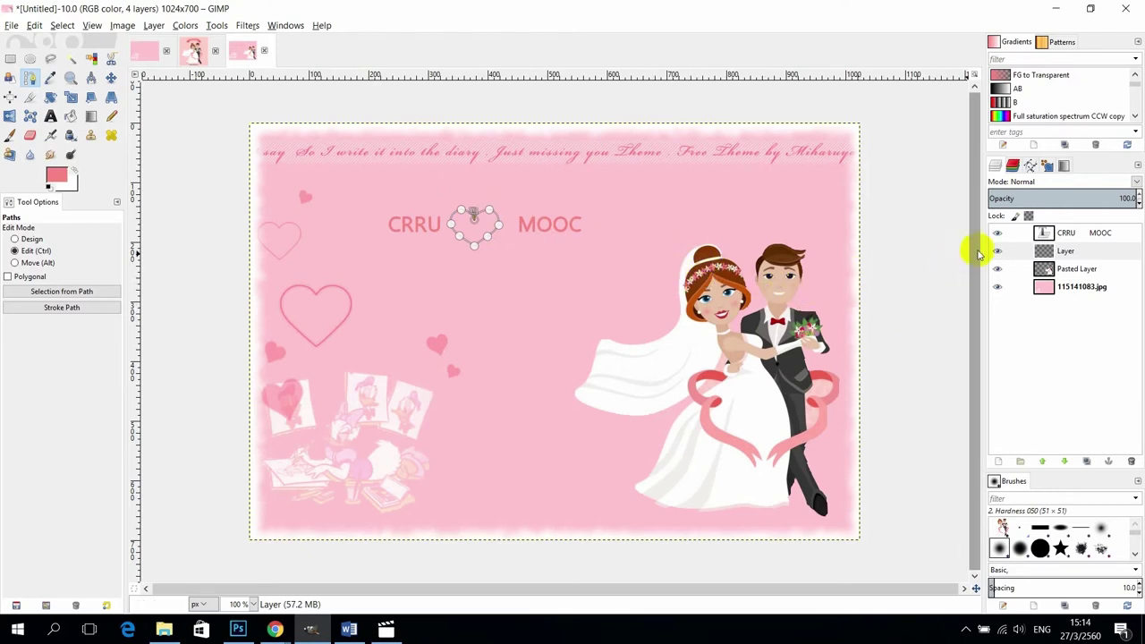
# Step: Stroke the heart path with a solid-colour line 6 px wide
pyautogui.click(1030, 168)
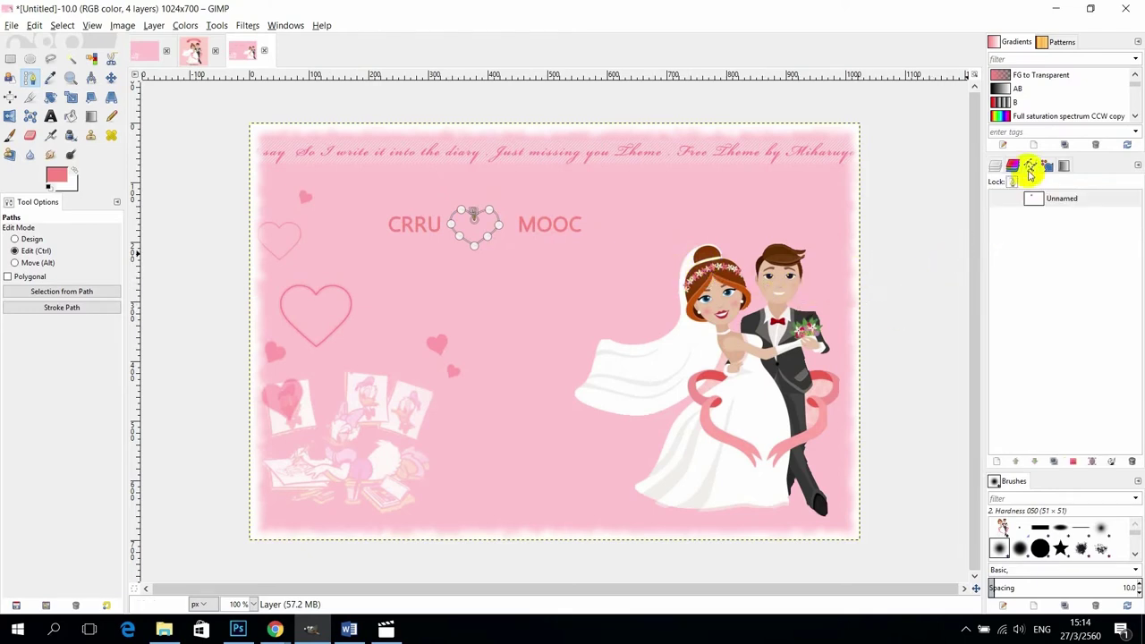
pyautogui.click(1068, 202)
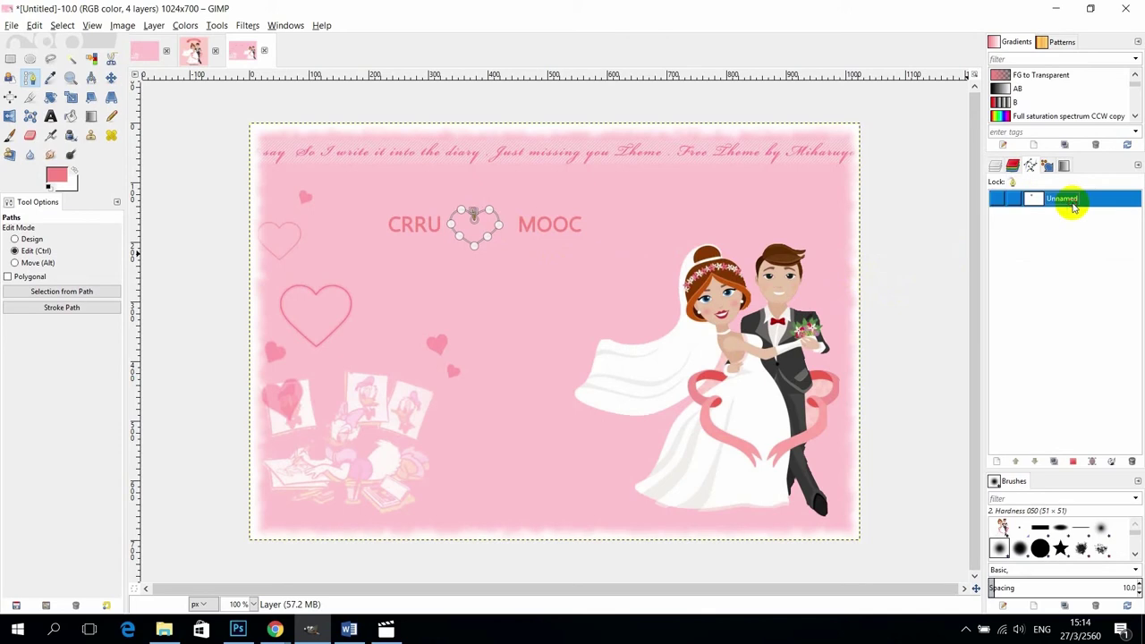
pyautogui.click(1113, 462)
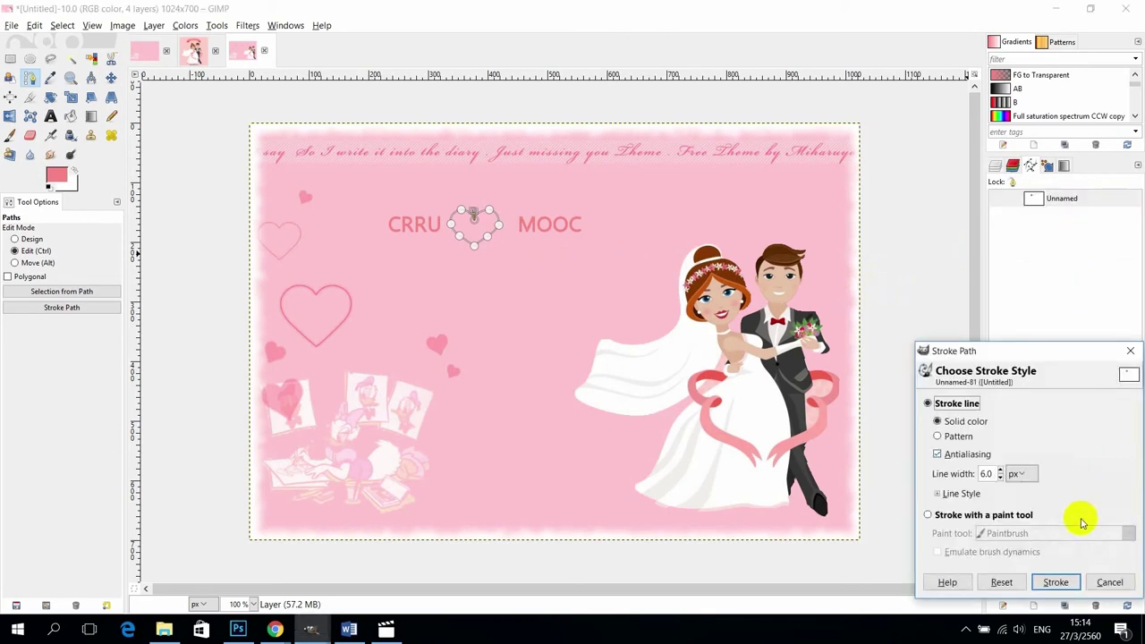
pyautogui.click(1057, 582)
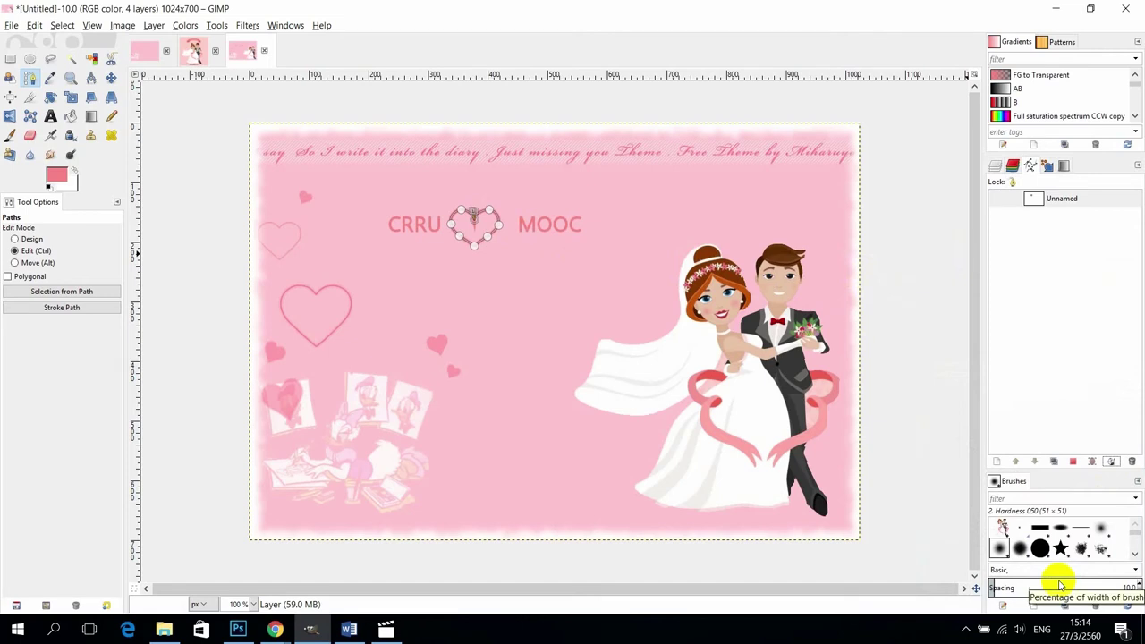
pyautogui.click(479, 217)
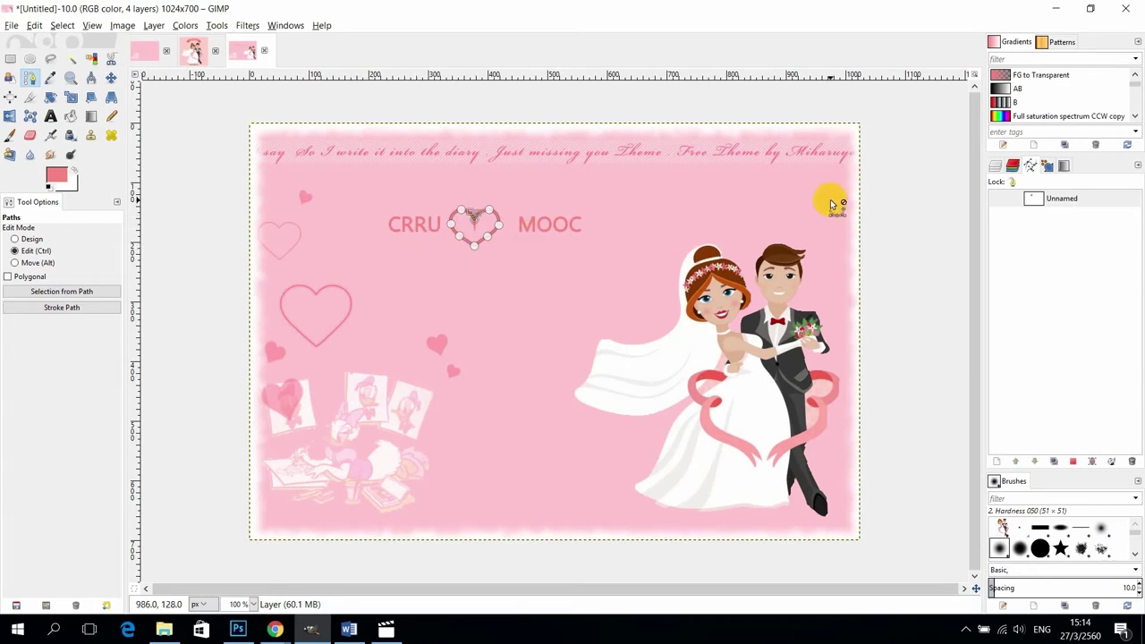
# Step: Add the text line "ขอเรียนเชิญเพื่อเป็นเกียรติเนื่องในพิธีมงคลสมรส" below the names, on a new layer directly above the background layer 115141083.jpg
pyautogui.click(995, 165)
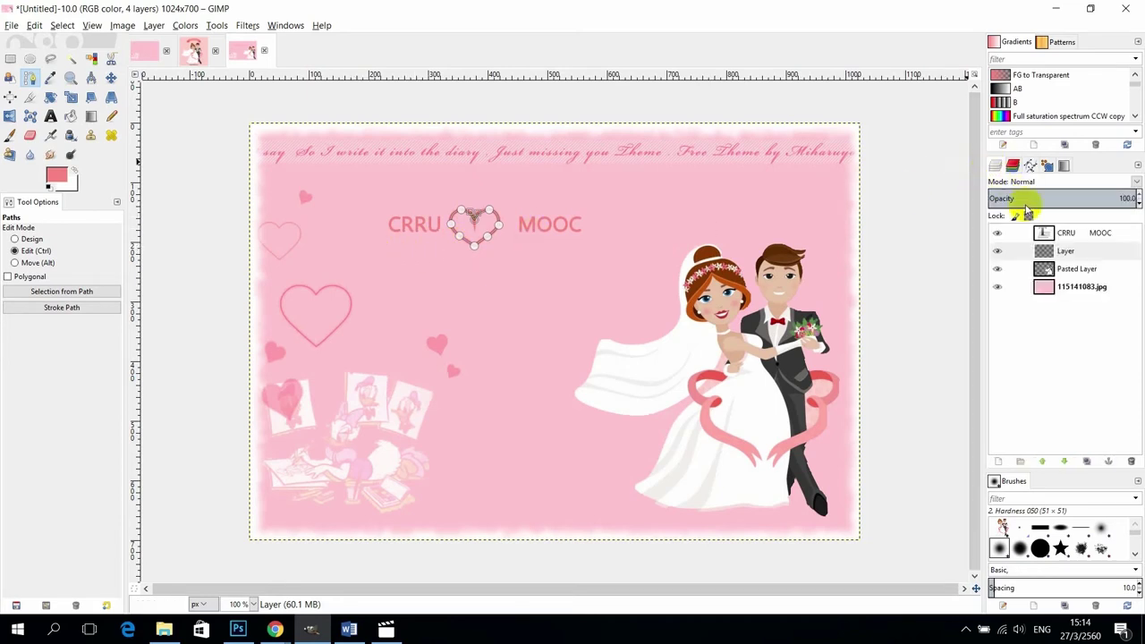
pyautogui.click(1063, 288)
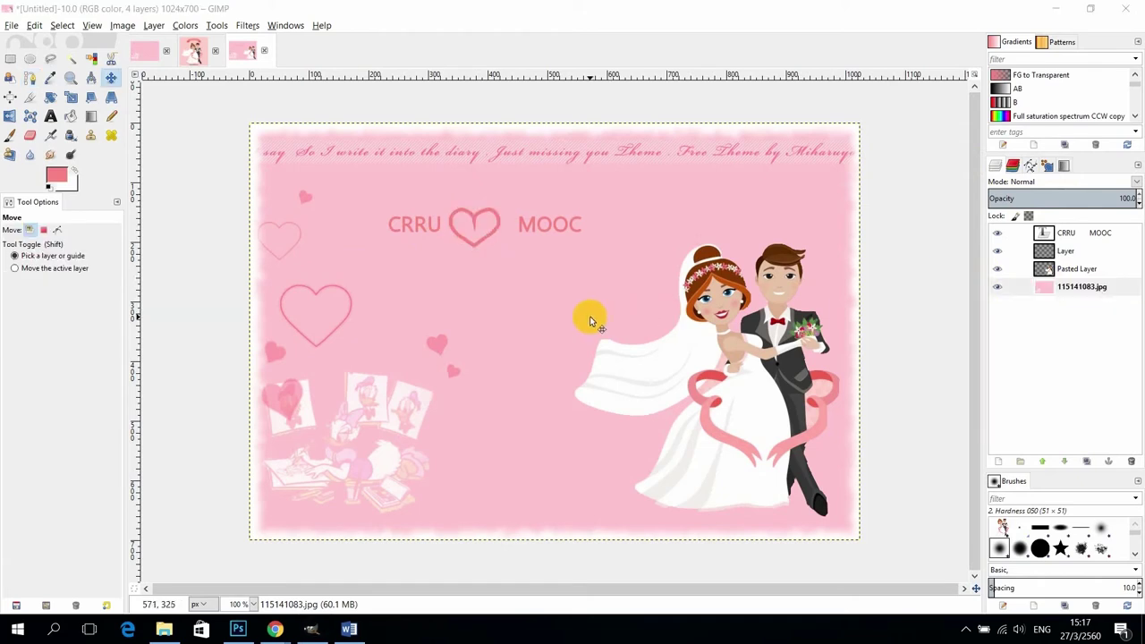
pyautogui.click(50, 116)
pyautogui.click(391, 266)
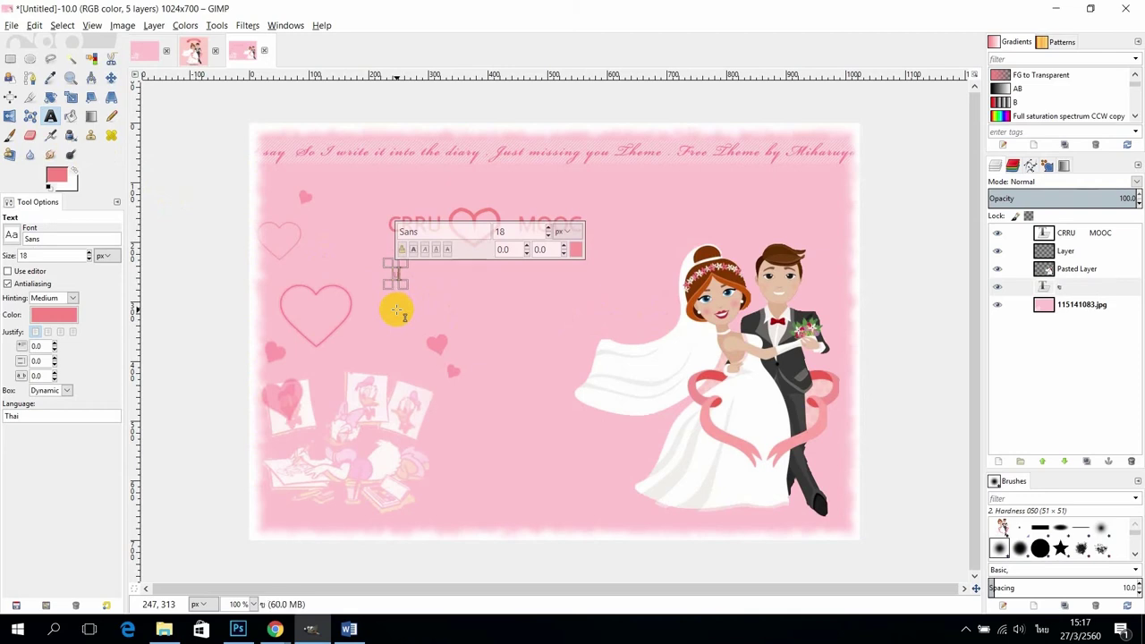
pyautogui.write('ขอเรียน')
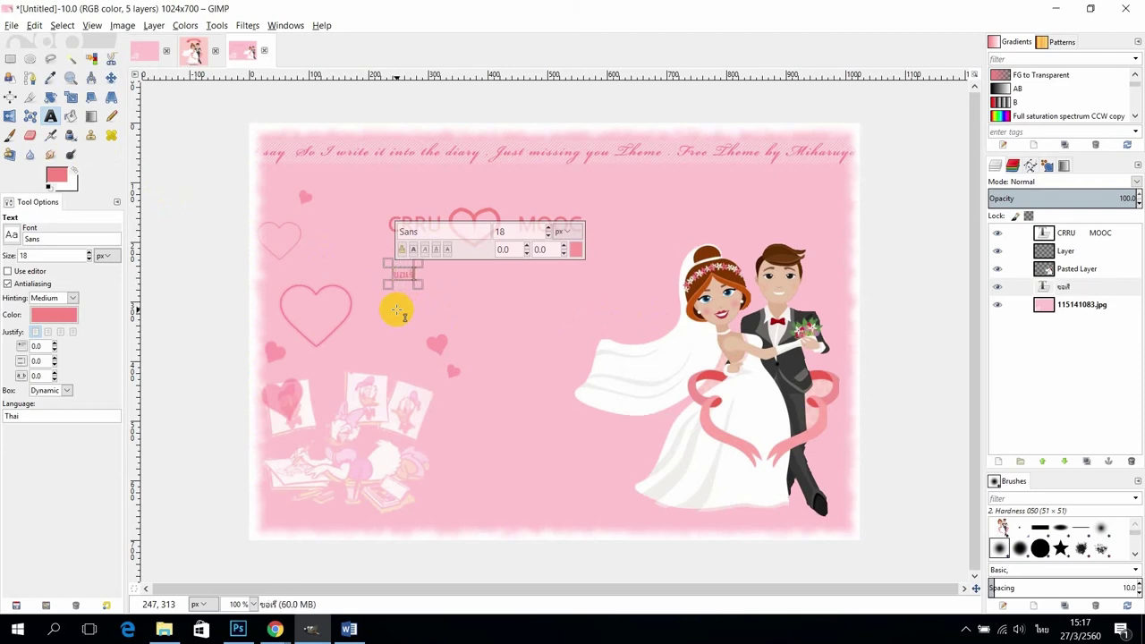
pyautogui.write('เช')
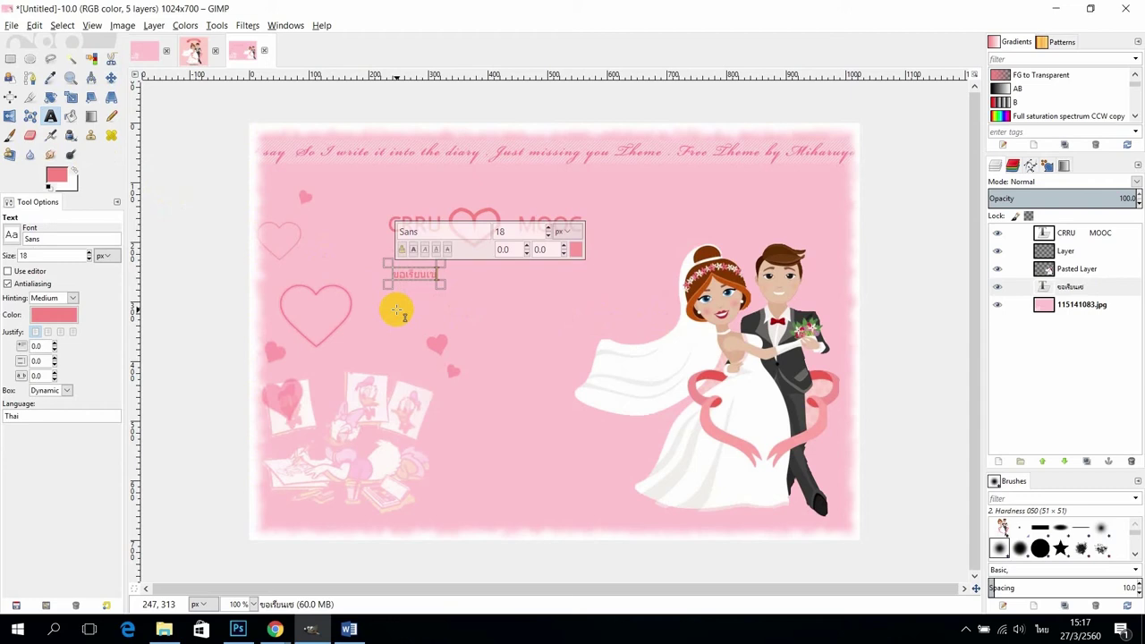
pyautogui.write('ิญ')
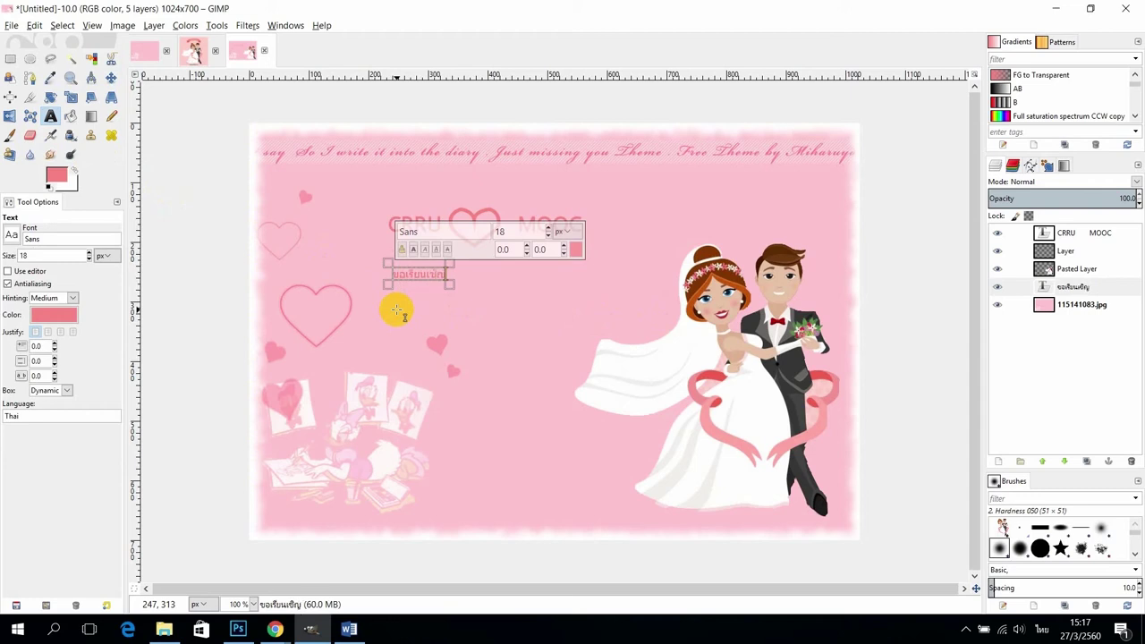
pyautogui.write('เพื่อ')
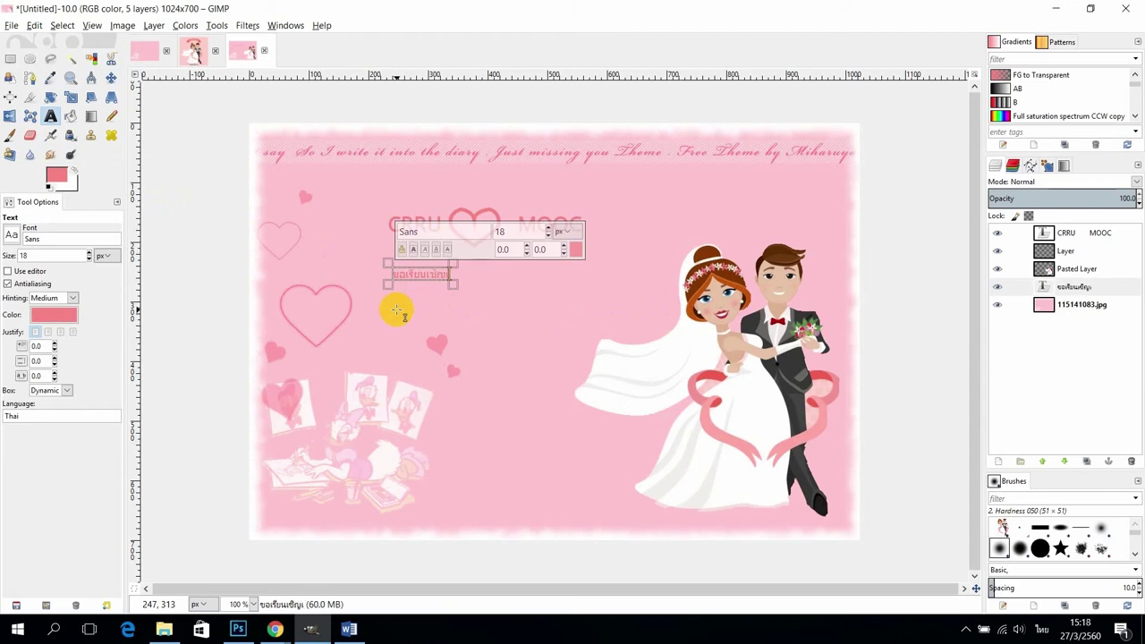
pyautogui.write('เป')
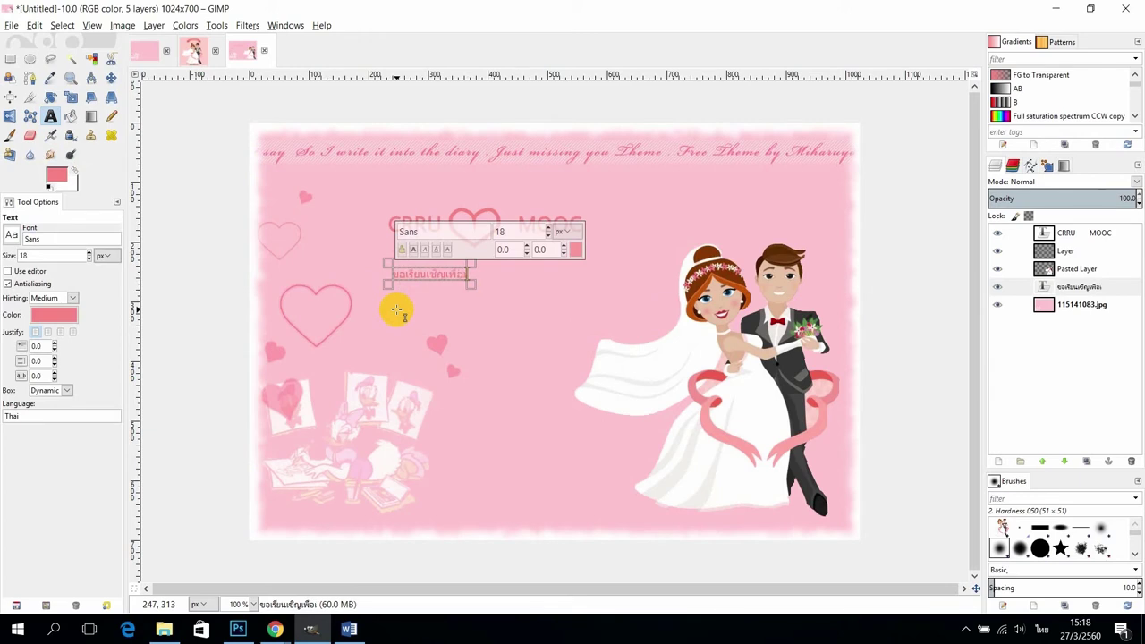
pyautogui.write('็น')
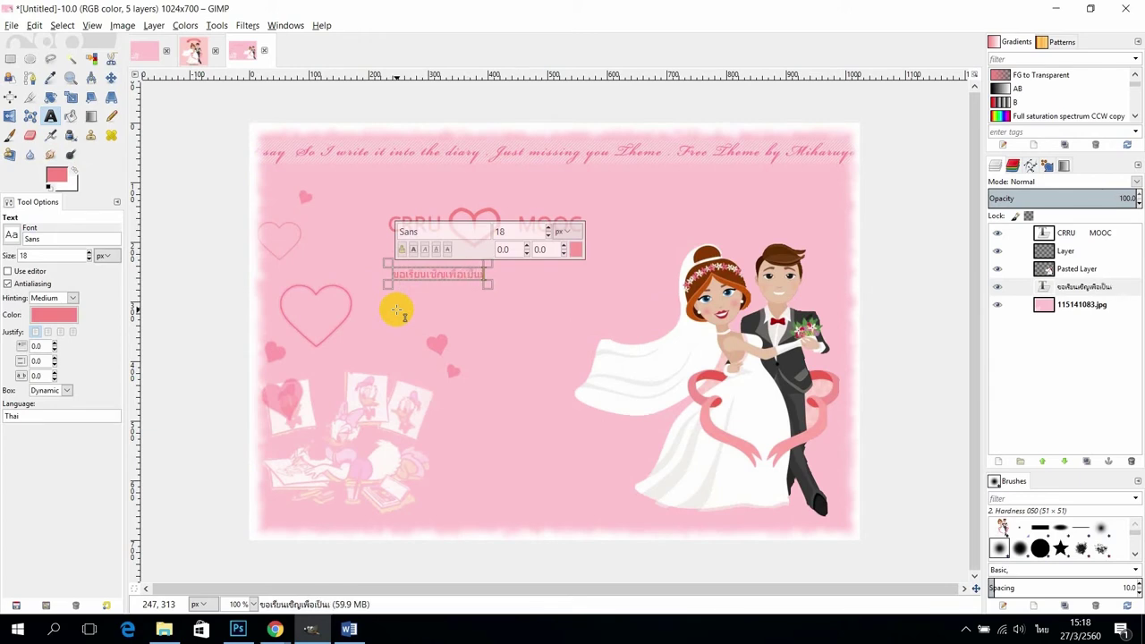
pyautogui.write('แก')
pyautogui.write('ีย')
pyautogui.write('ร')
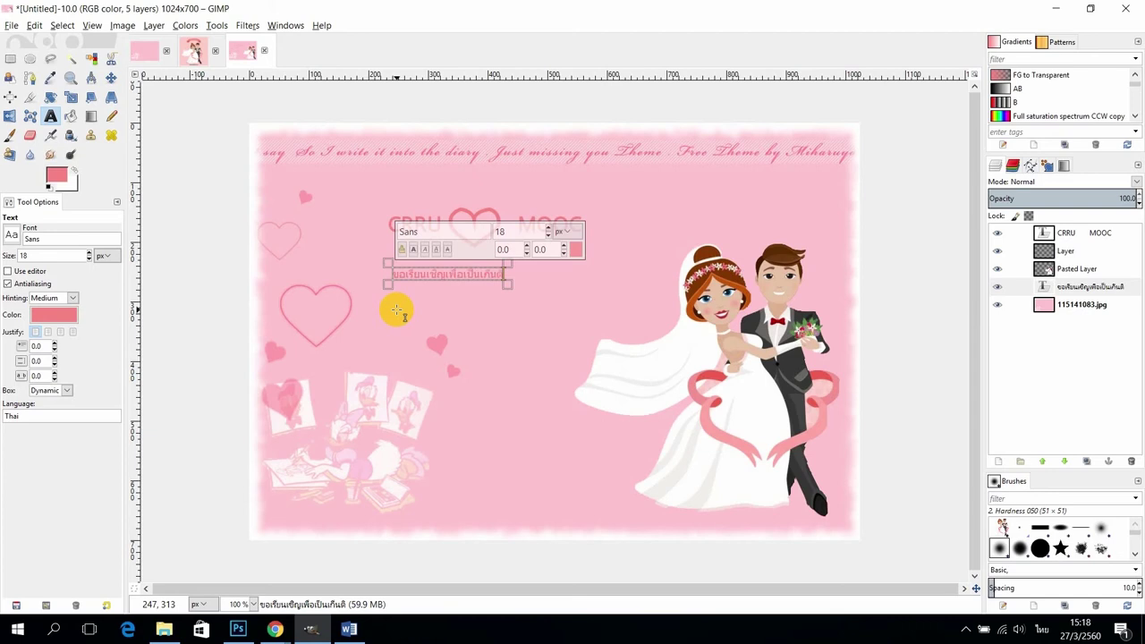
pyautogui.write('ติในงาน')
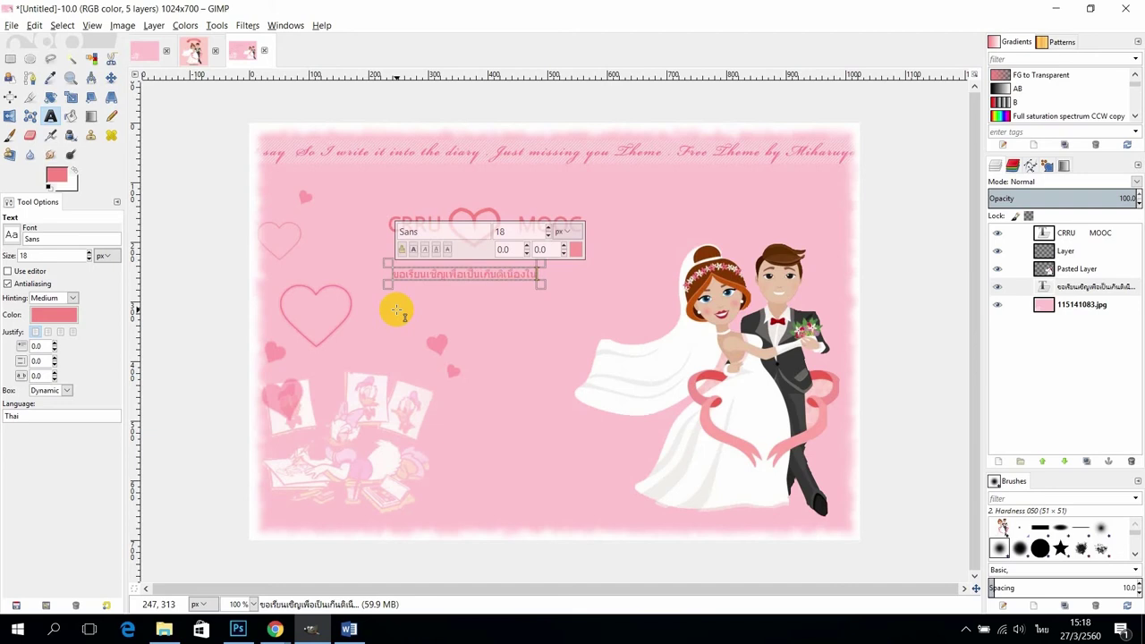
pyautogui.write('พิธีมงคลสมร')
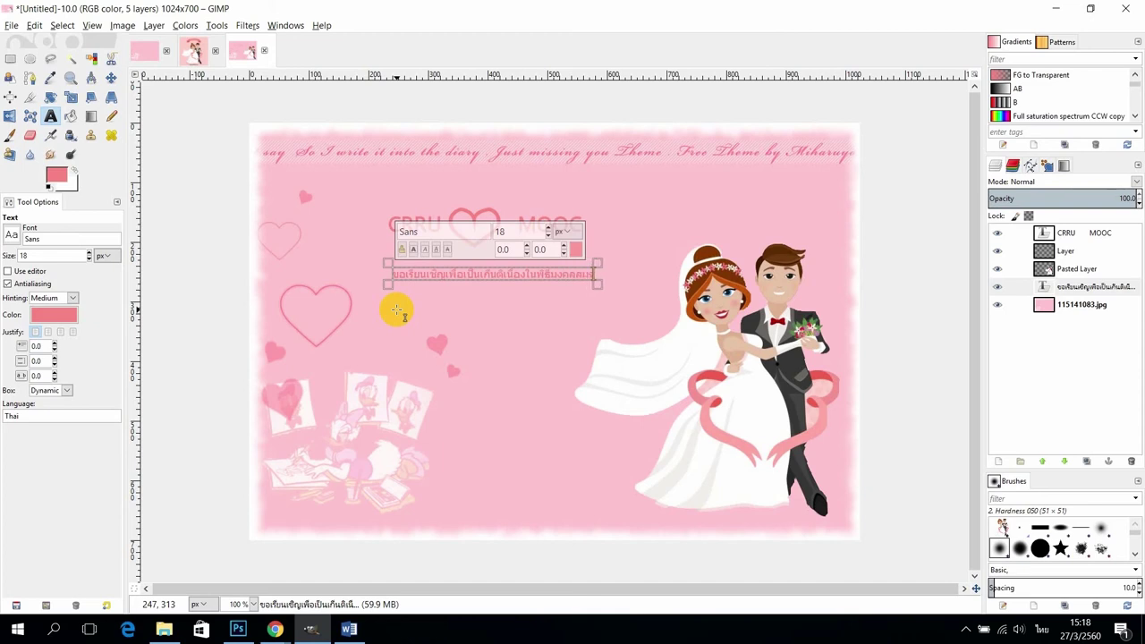
pyautogui.write('ส')
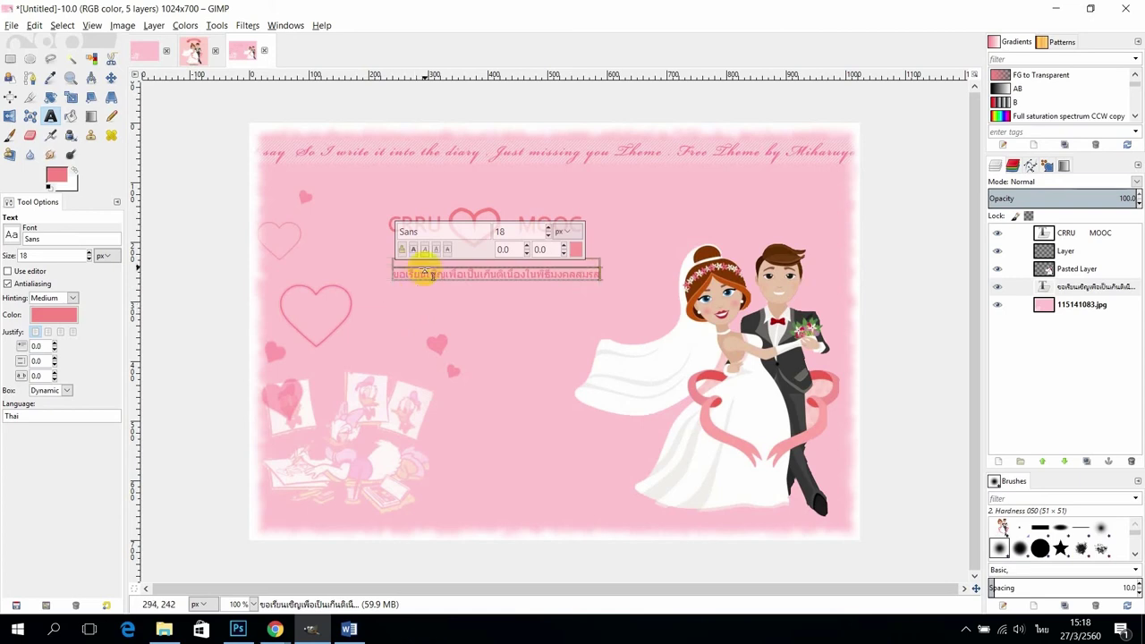
# Step: Try to apply the ThaiSans Neue font to the invitation line without selecting its characters
pyautogui.moveTo(417, 229); pyautogui.dragTo(379, 226)
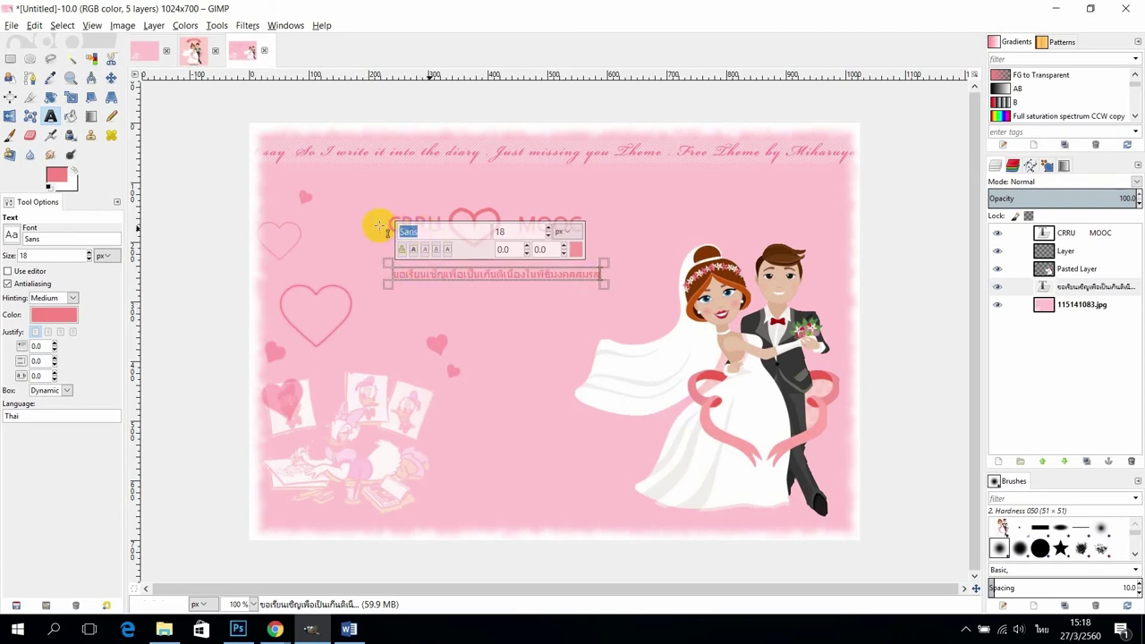
pyautogui.press('BackSpace')
pyautogui.write('tha')
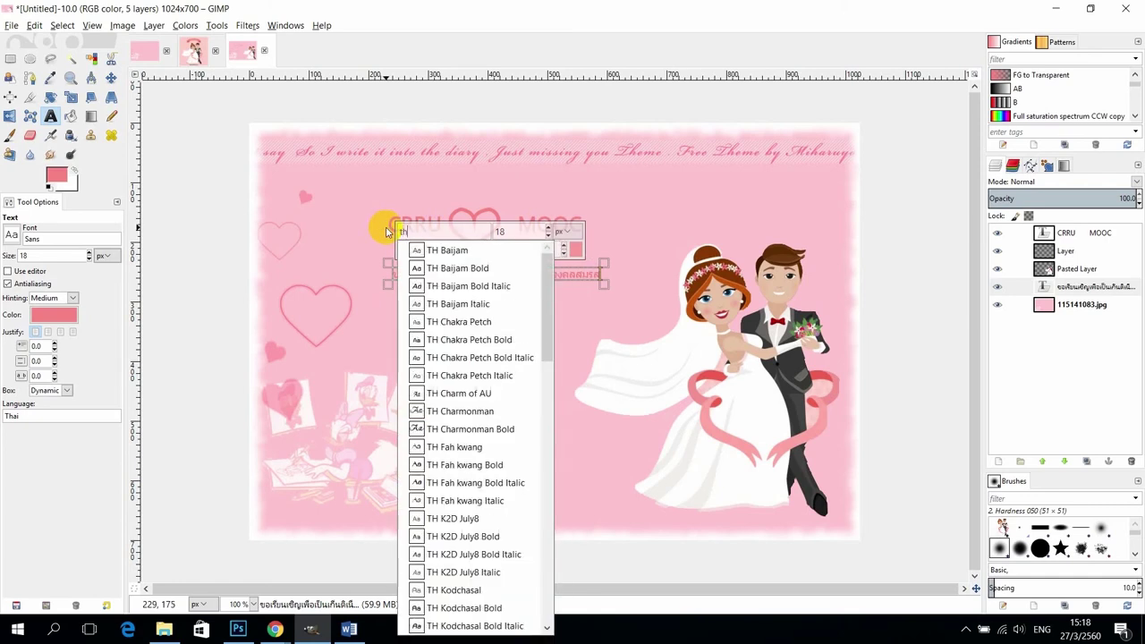
pyautogui.press('Down')
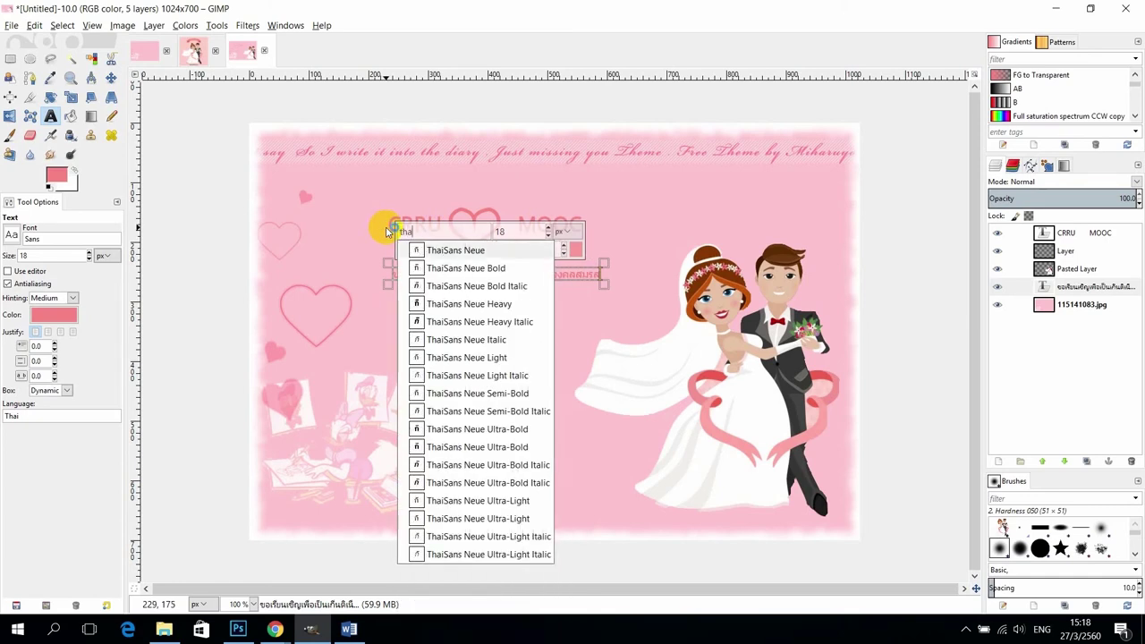
pyautogui.press('Return')
# Step: Apply the ThaiSans Neue font to the entire invitation line
pyautogui.click(440, 272)
pyautogui.tripleClick(439, 272)
pyautogui.click(441, 232)
pyautogui.doubleClick(441, 232)
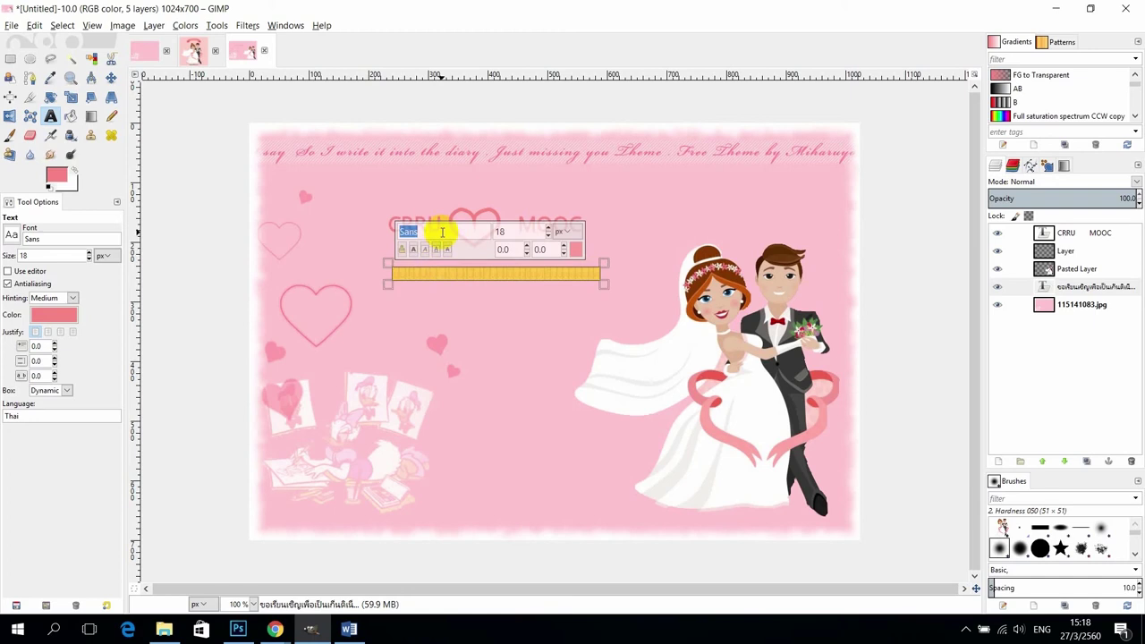
pyautogui.write('th')
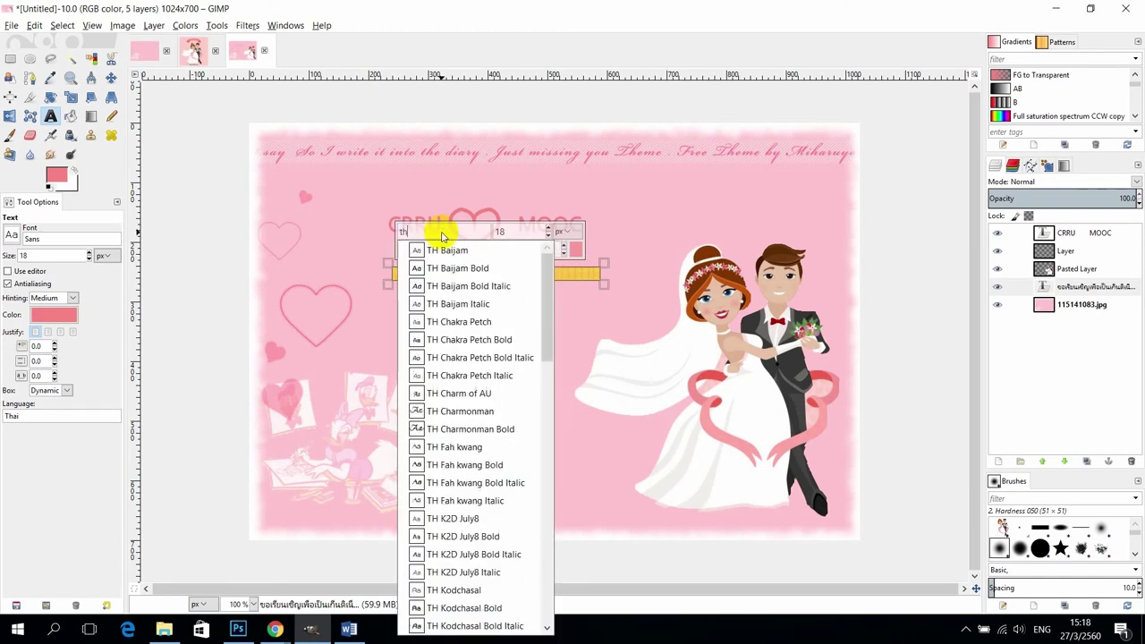
pyautogui.write('ai')
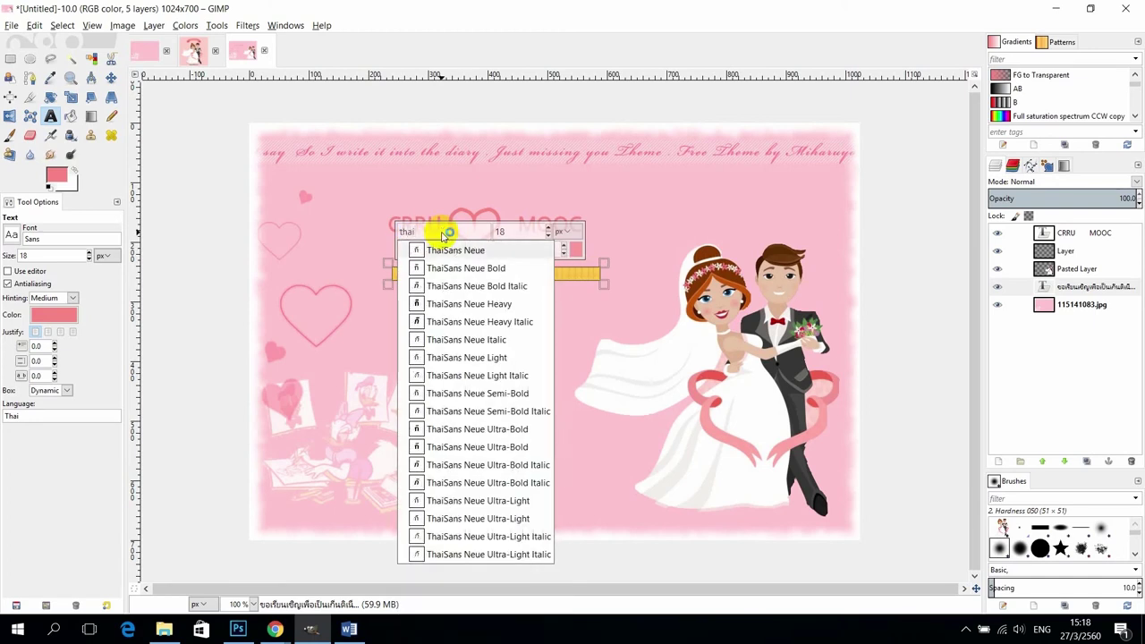
pyautogui.press('Return')
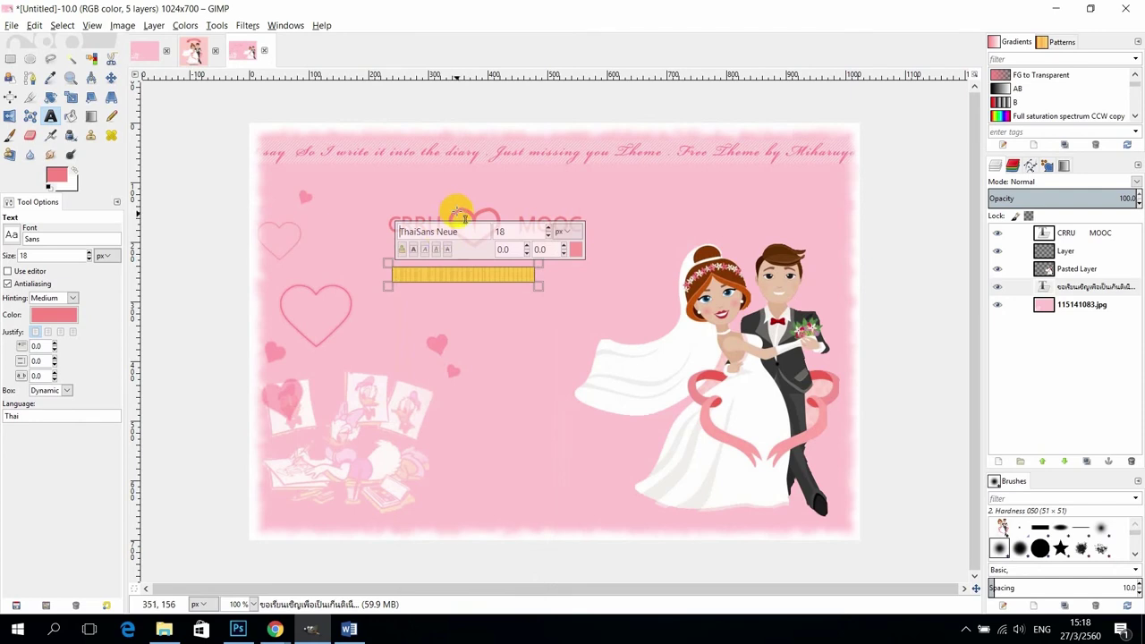
# Step: Set the invitation line's font size to 28 px and make it bold
pyautogui.click(549, 229)
pyautogui.click(548, 229)
pyautogui.click(549, 230)
pyautogui.click(549, 229)
pyautogui.click(548, 229)
pyautogui.click(549, 229)
pyautogui.click(548, 229)
pyautogui.click(549, 229)
pyautogui.click(548, 229)
pyautogui.click(549, 229)
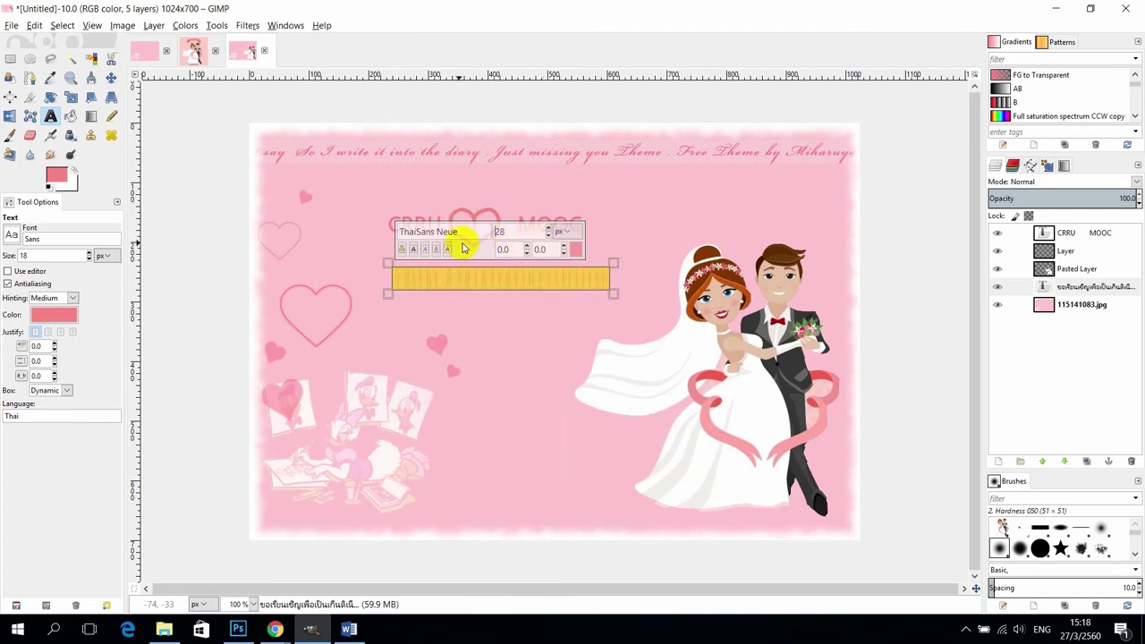
pyautogui.click(412, 250)
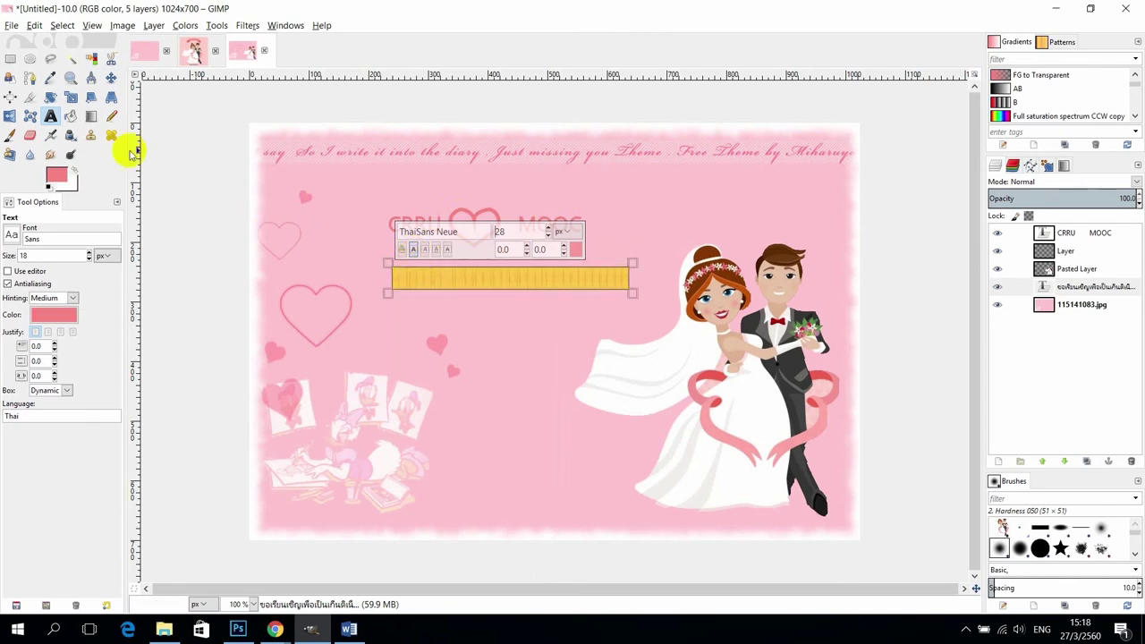
# Step: Move the invitation line slightly up and to the left, beneath the names and heart
pyautogui.click(110, 78)
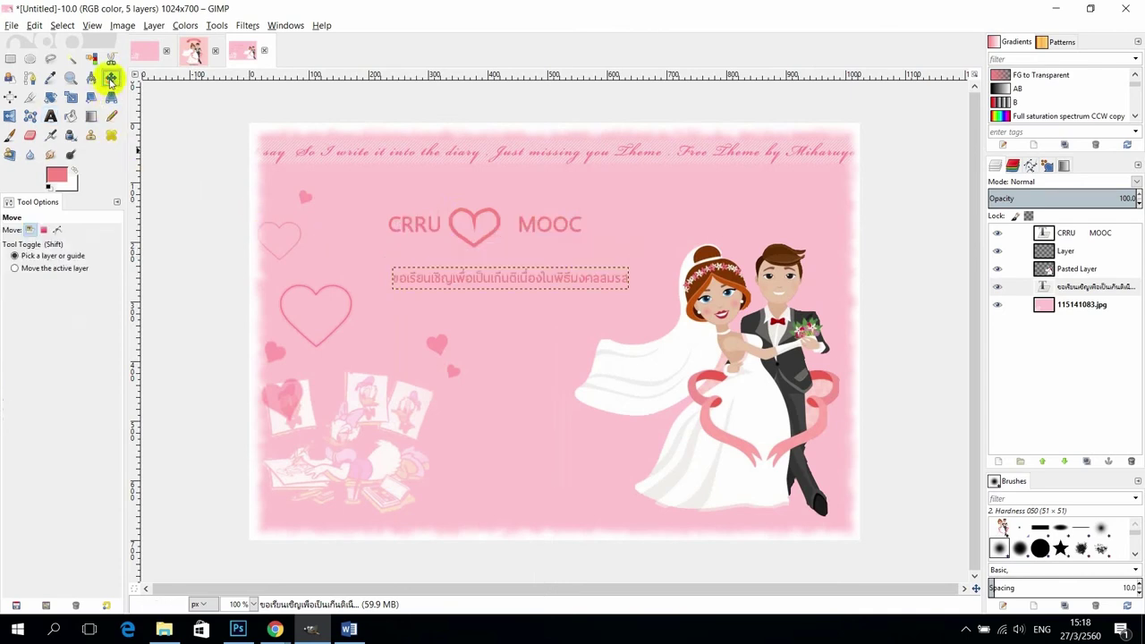
pyautogui.click(402, 282)
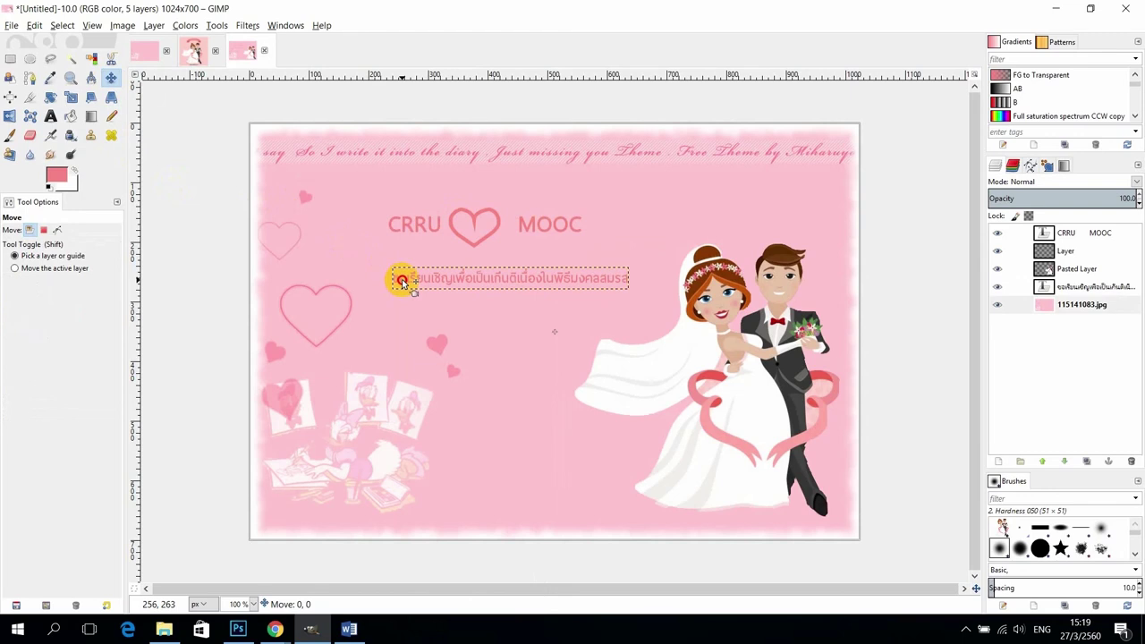
pyautogui.click(500, 280)
pyautogui.moveTo(500, 280); pyautogui.dragTo(477, 267)
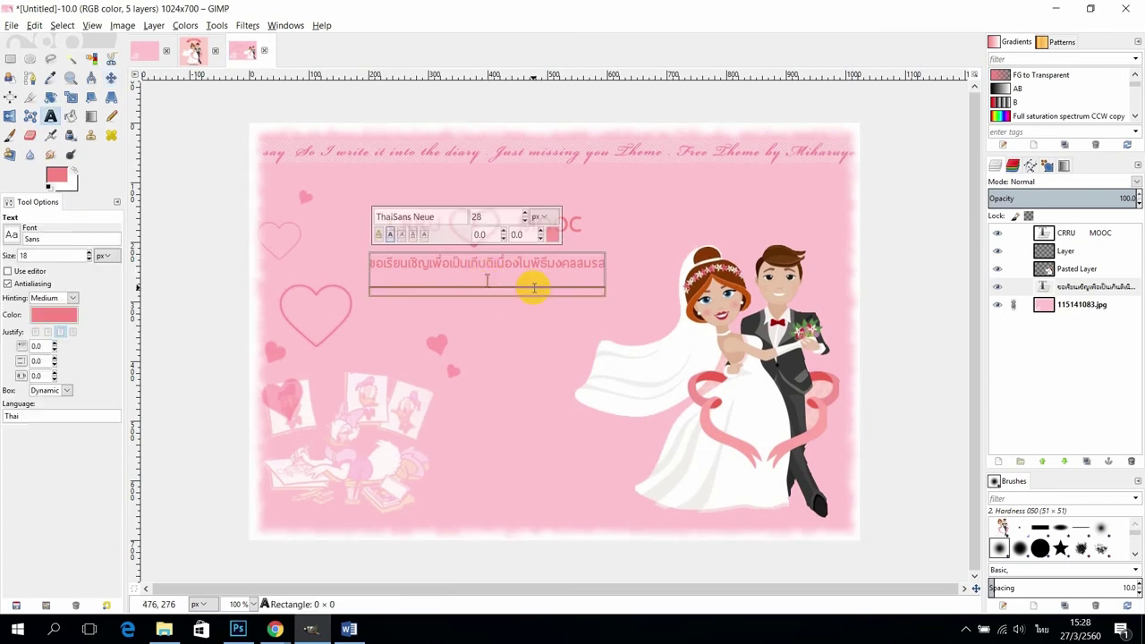
# Step: Add the venue "ณ โรงแรมราชภัฏอิน" as the second line of the invitation text
pyautogui.write('ณ โรงแรม')
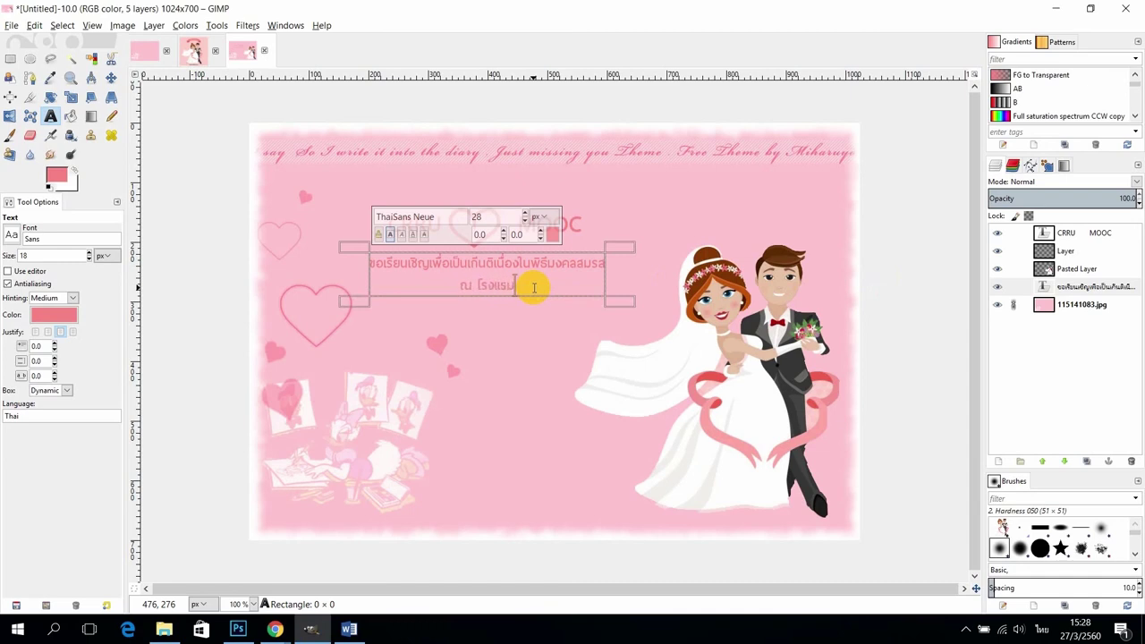
pyautogui.write('ราชภัฏเ')
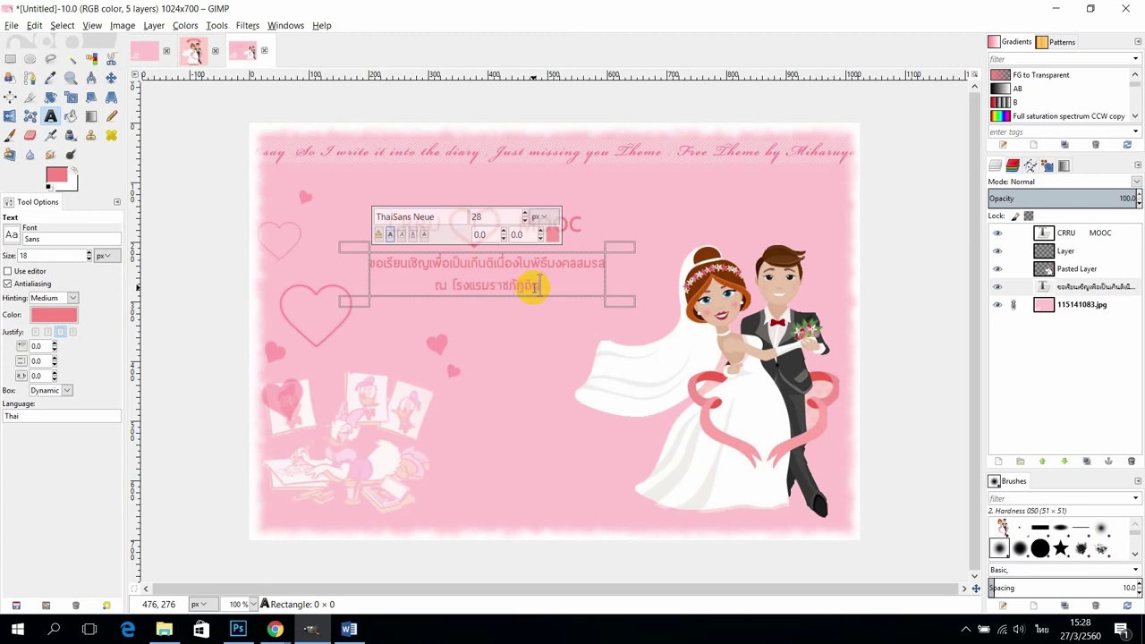
pyautogui.press('Return')
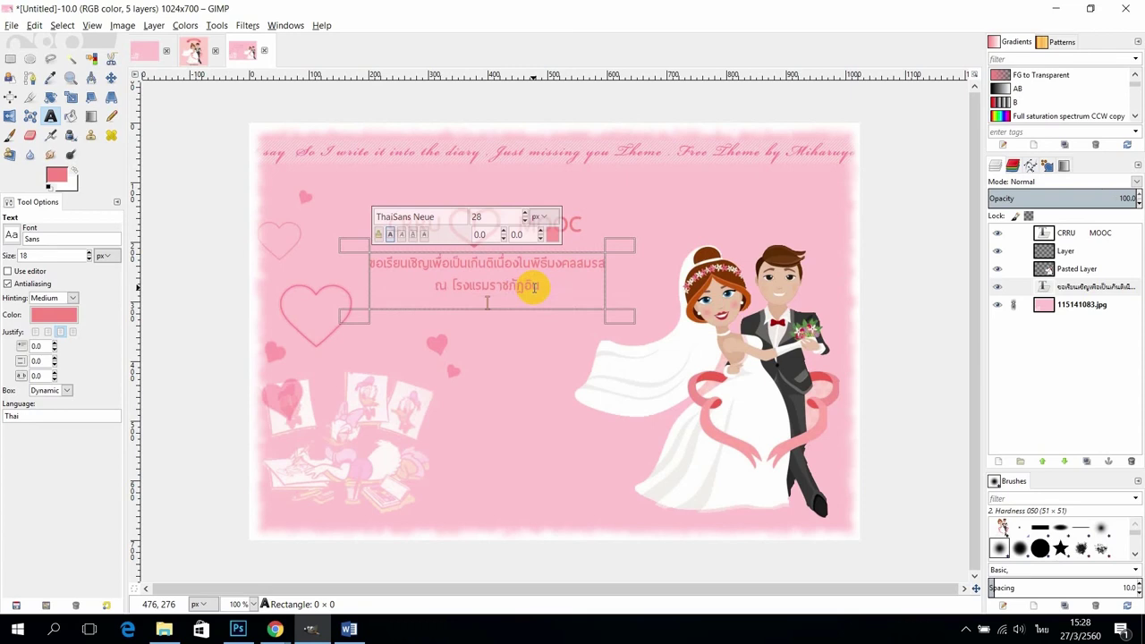
pyautogui.press('Return')
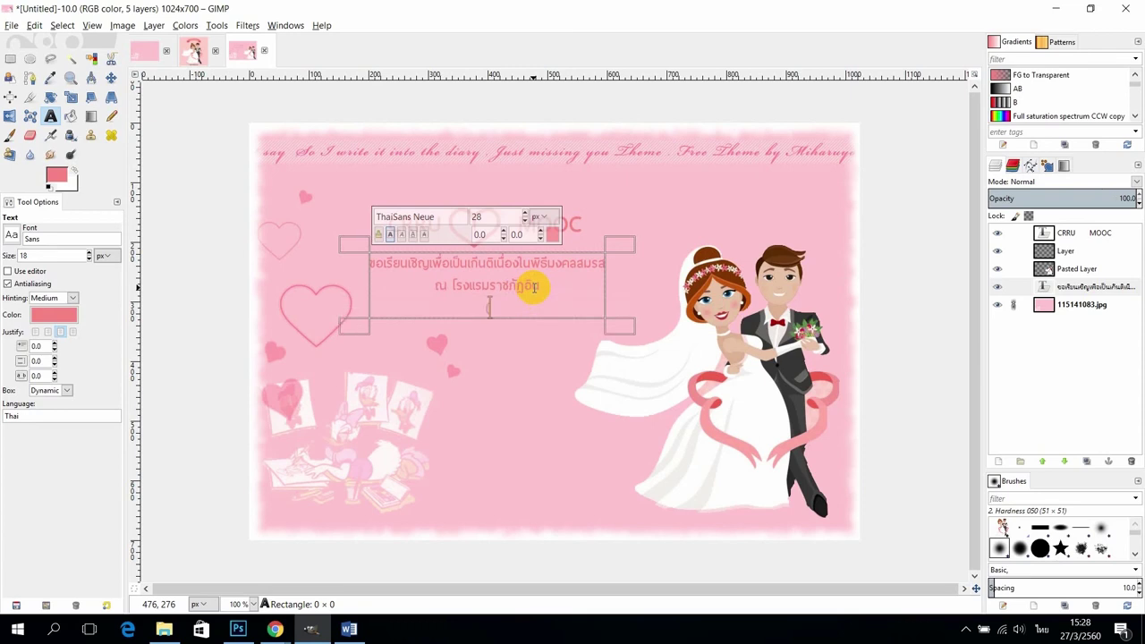
pyautogui.press('BackSpace')
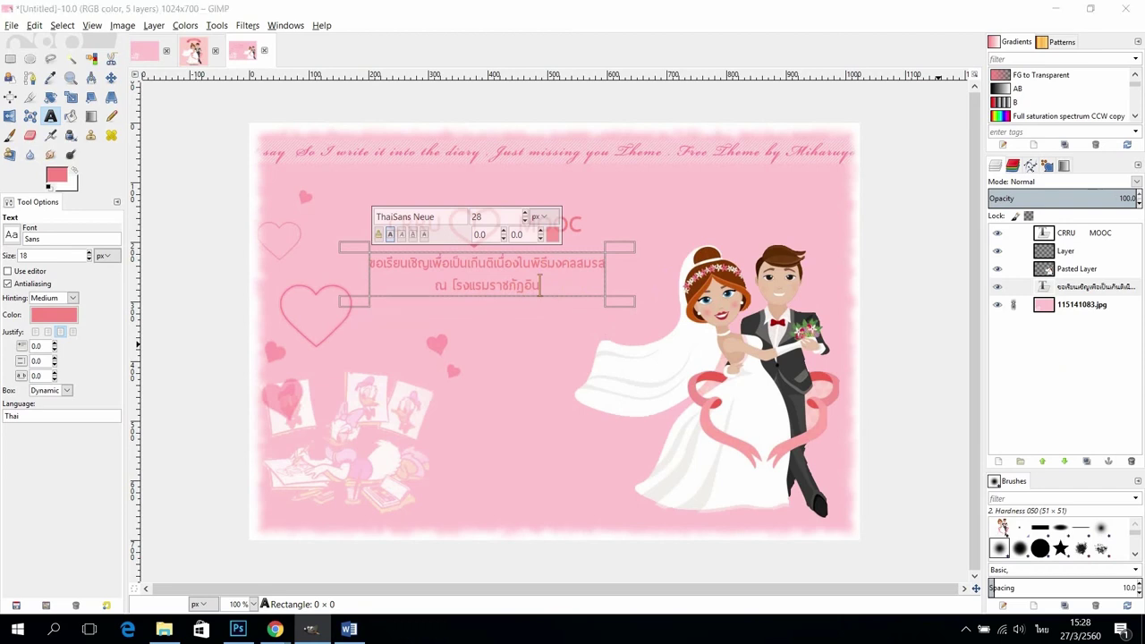
pyautogui.press('super+d')
pyautogui.press('super+d')
pyautogui.click(987, 358)
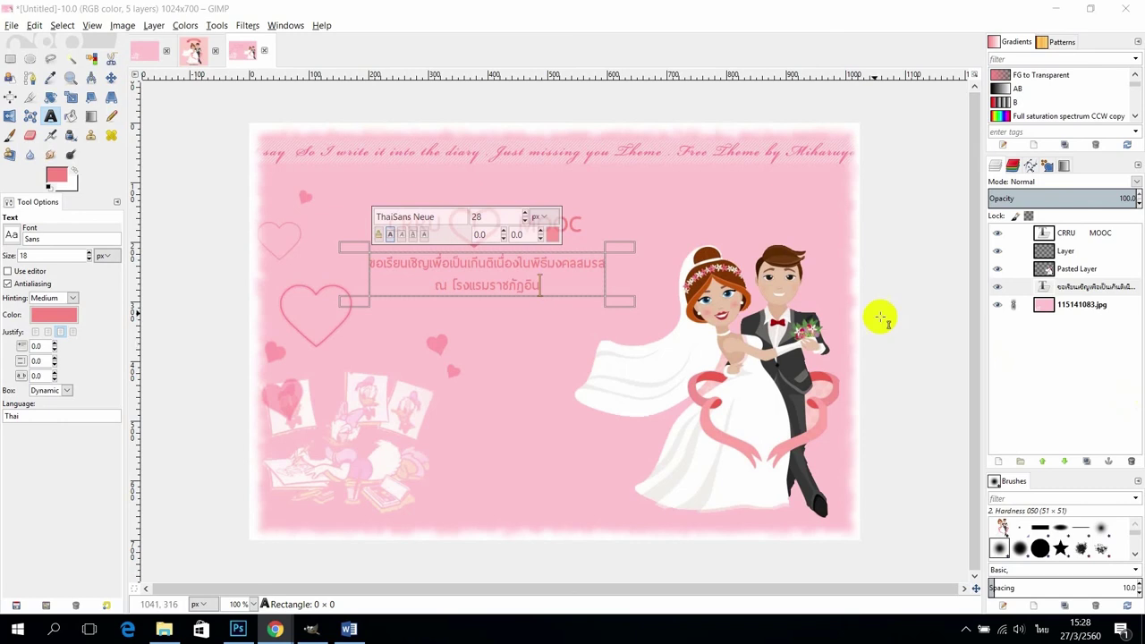
# Step: Add "(ขออภัยหากมิได้มาเรียนเชิญด้วยตนเอง)" as the third line of the invitation text, finishing with the 115141083.jpg background layer selected
pyautogui.click(563, 288)
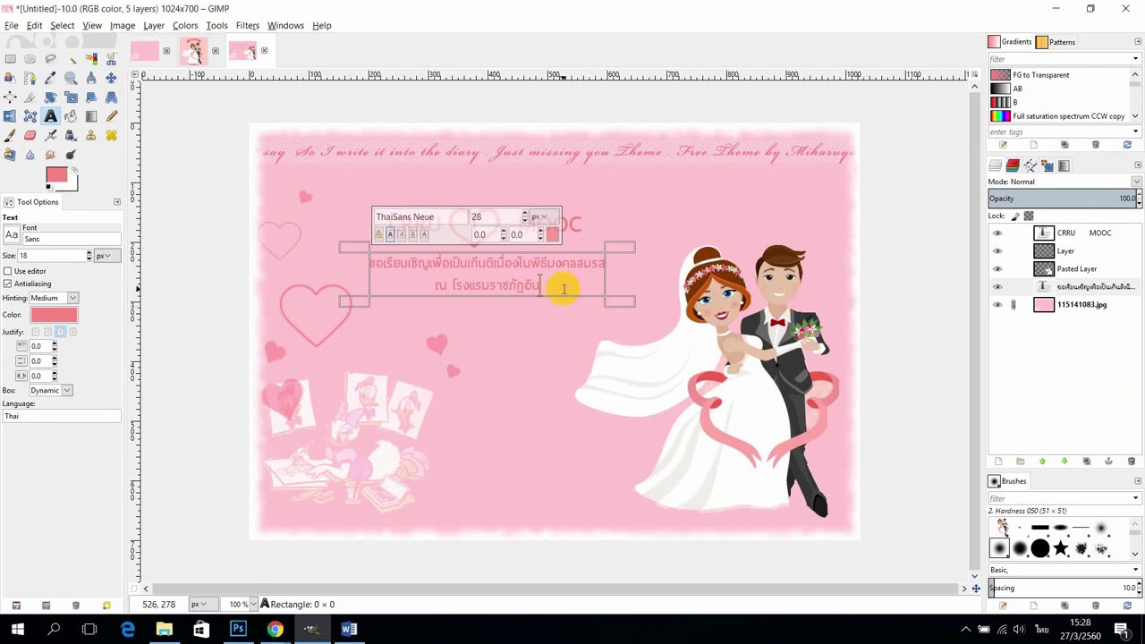
pyautogui.press('Return')
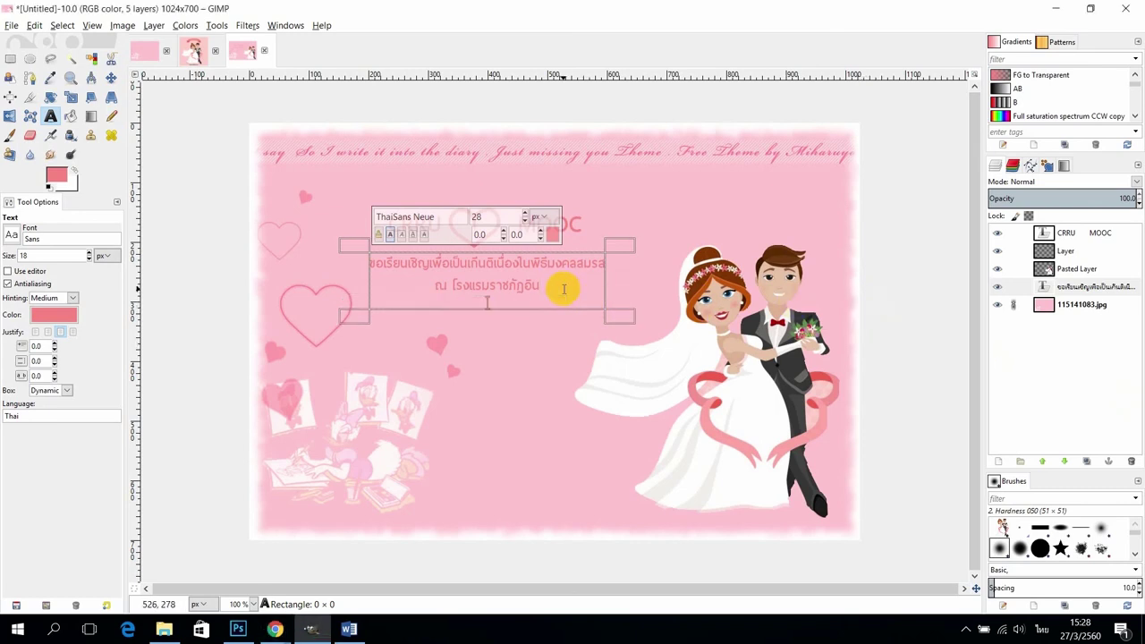
pyautogui.press('Return')
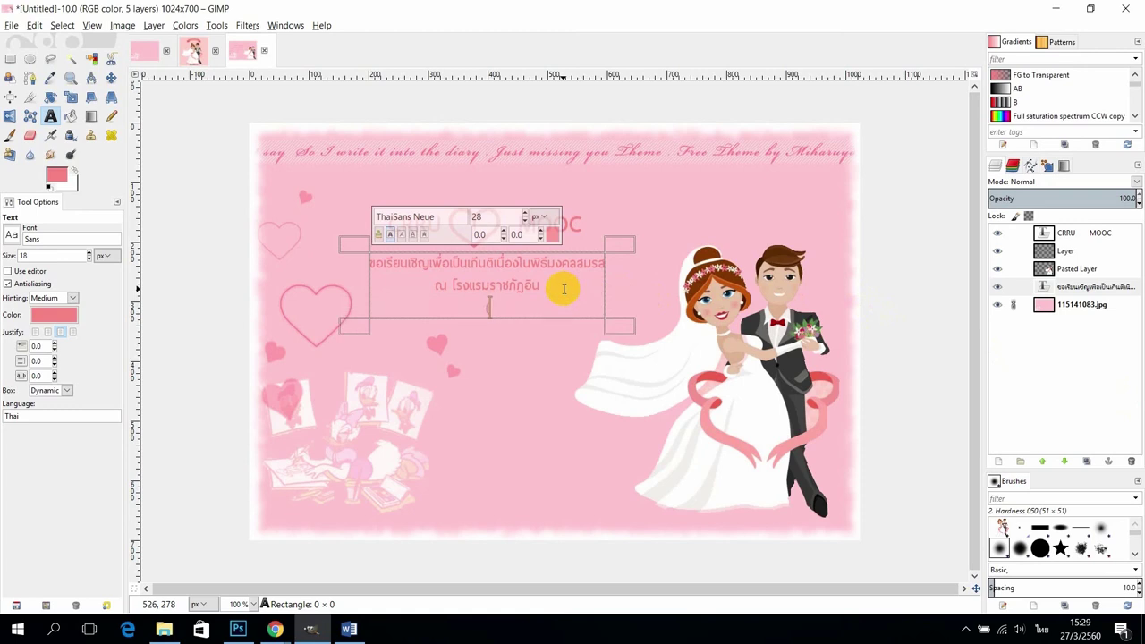
pyautogui.write('(ขออภัยหากมีได้')
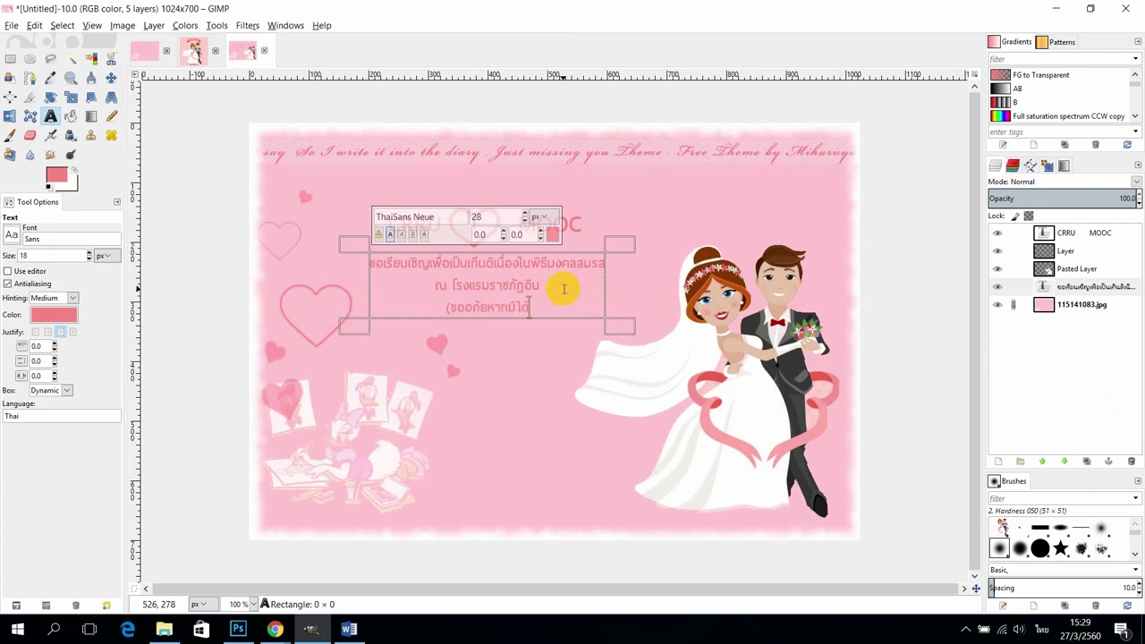
pyautogui.write('มา')
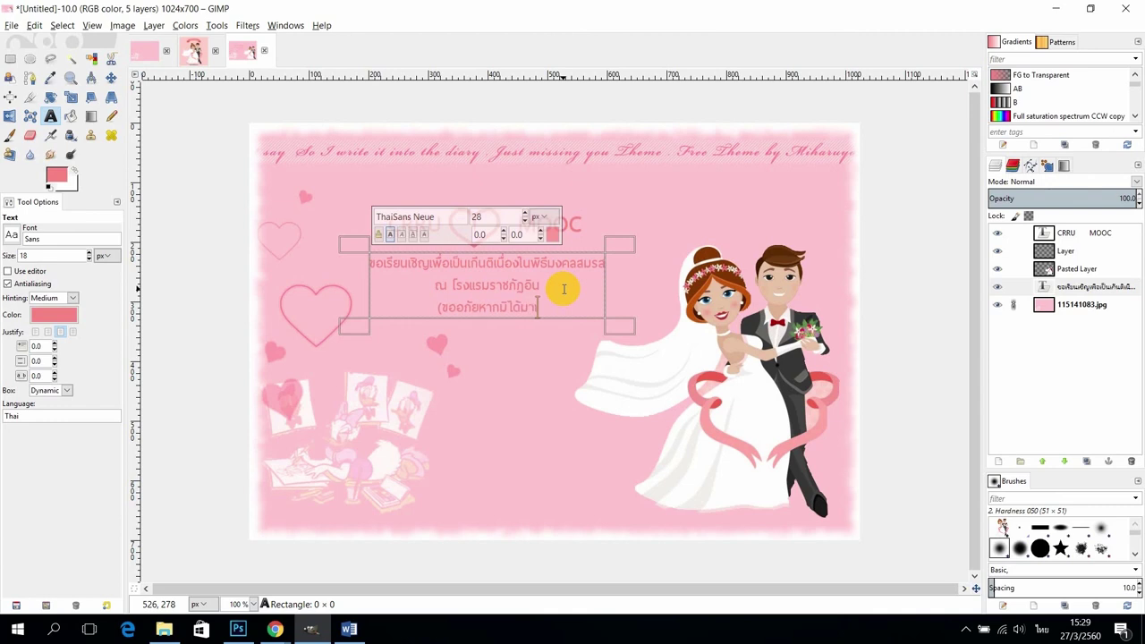
pyautogui.write('เรียน เชิญ')
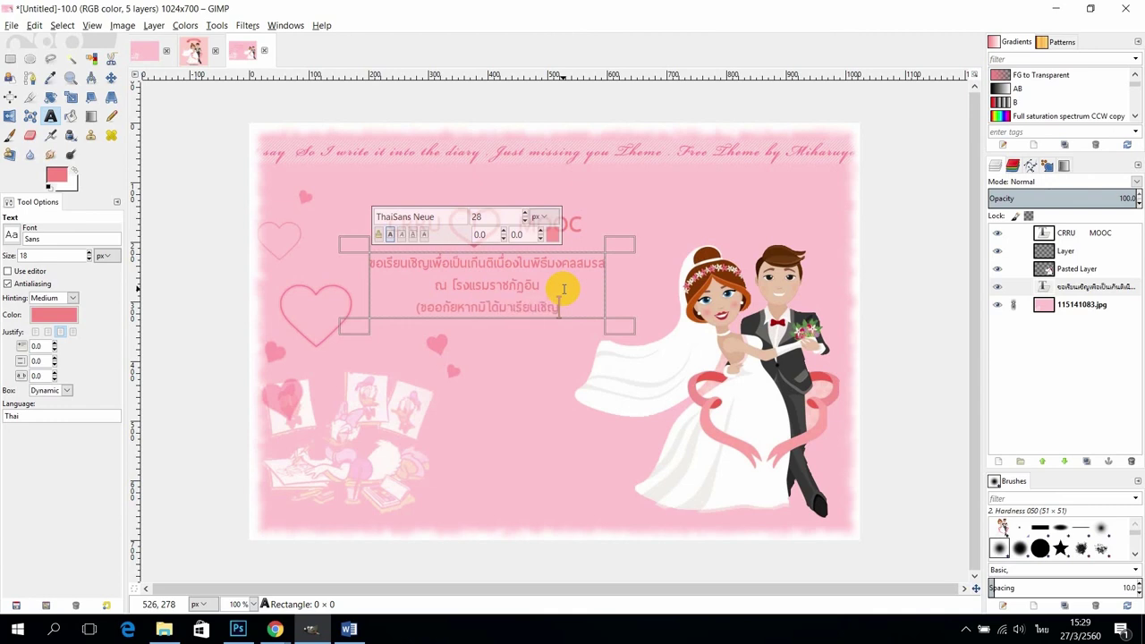
pyautogui.write('ด้วย')
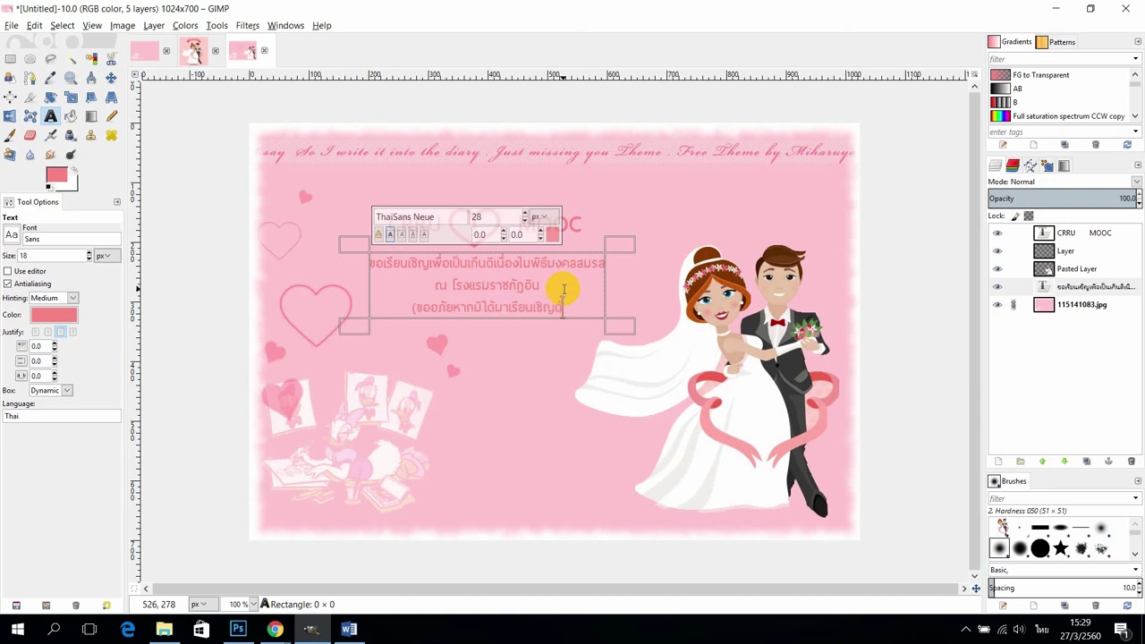
pyautogui.write('ตนเอง')
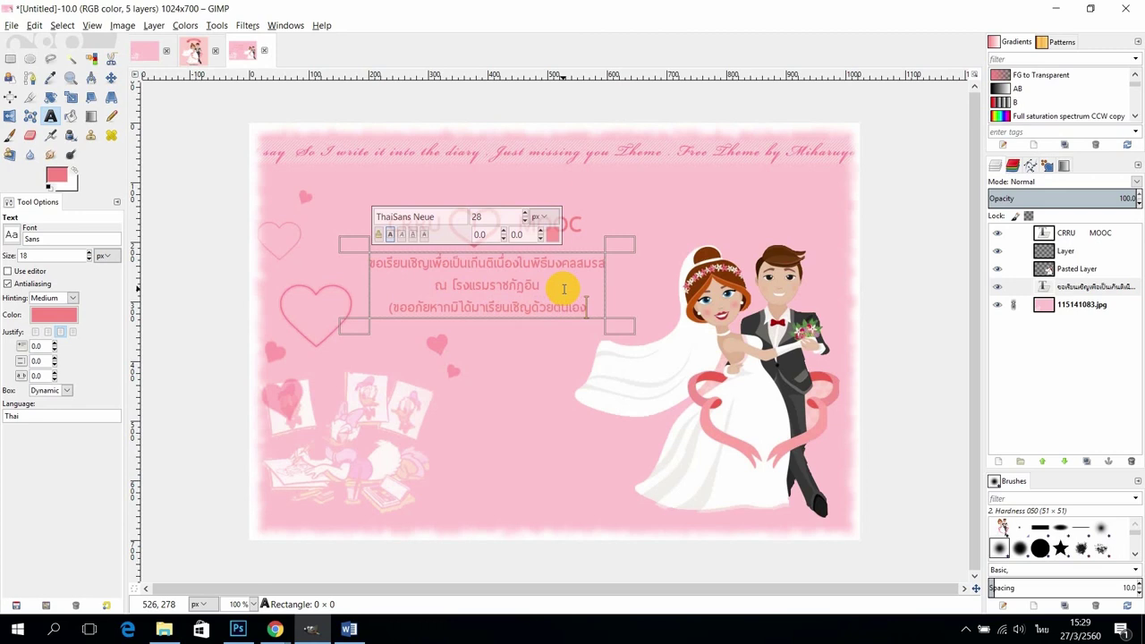
pyautogui.write(')')
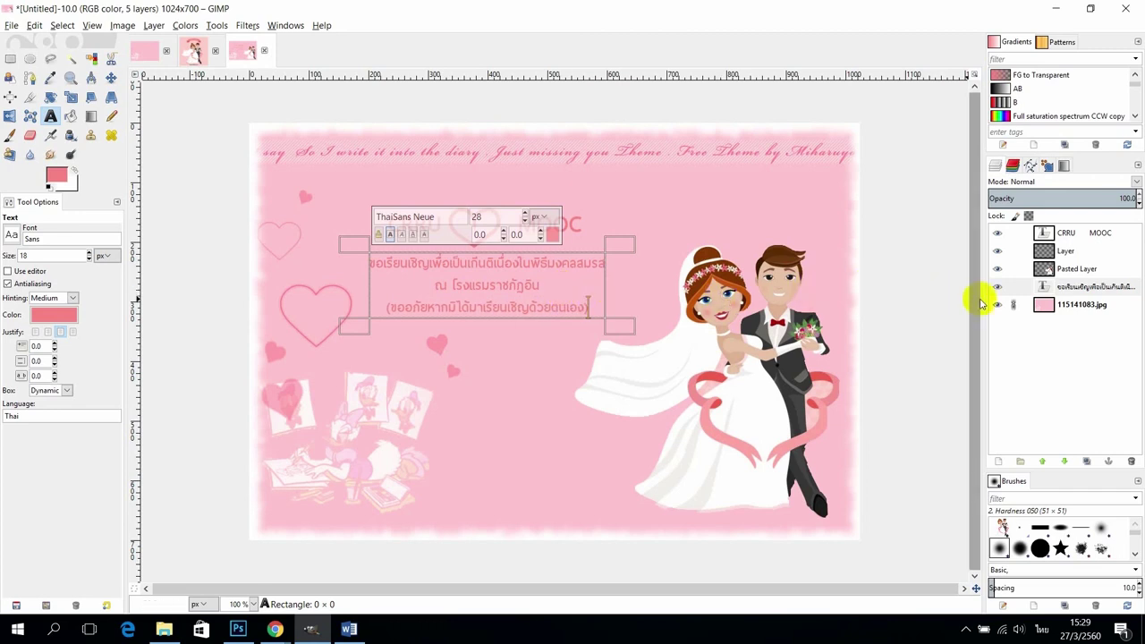
pyautogui.click(1074, 306)
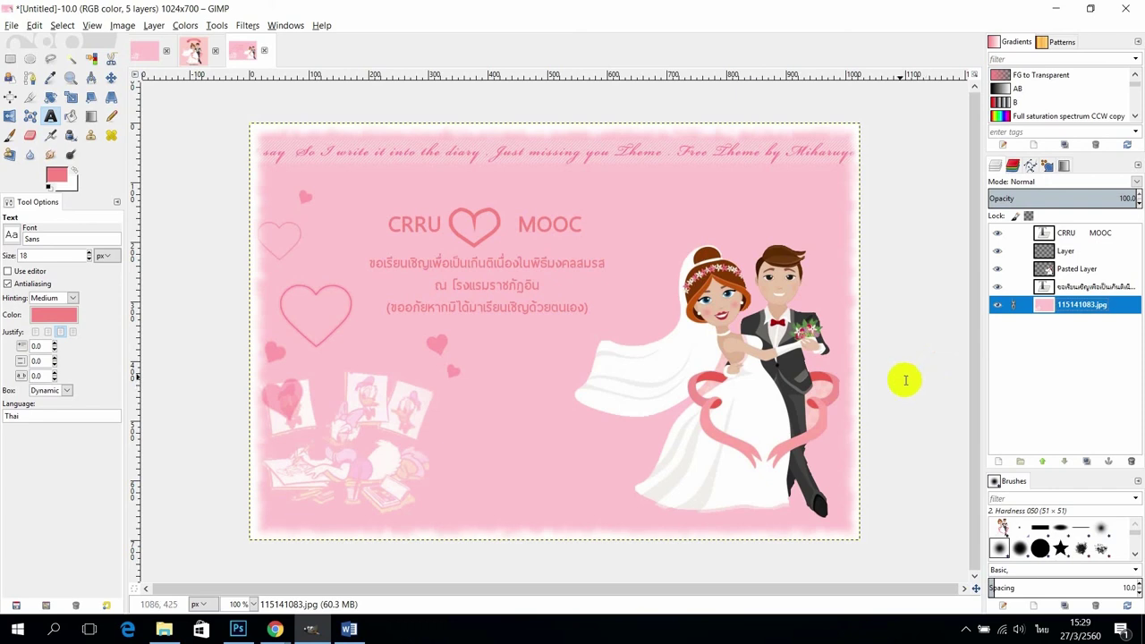
# Step: Start exporting the card and choose JPEG image (*.jpg, *.jpeg, *.jpe) as the file type
pyautogui.click(12, 25)
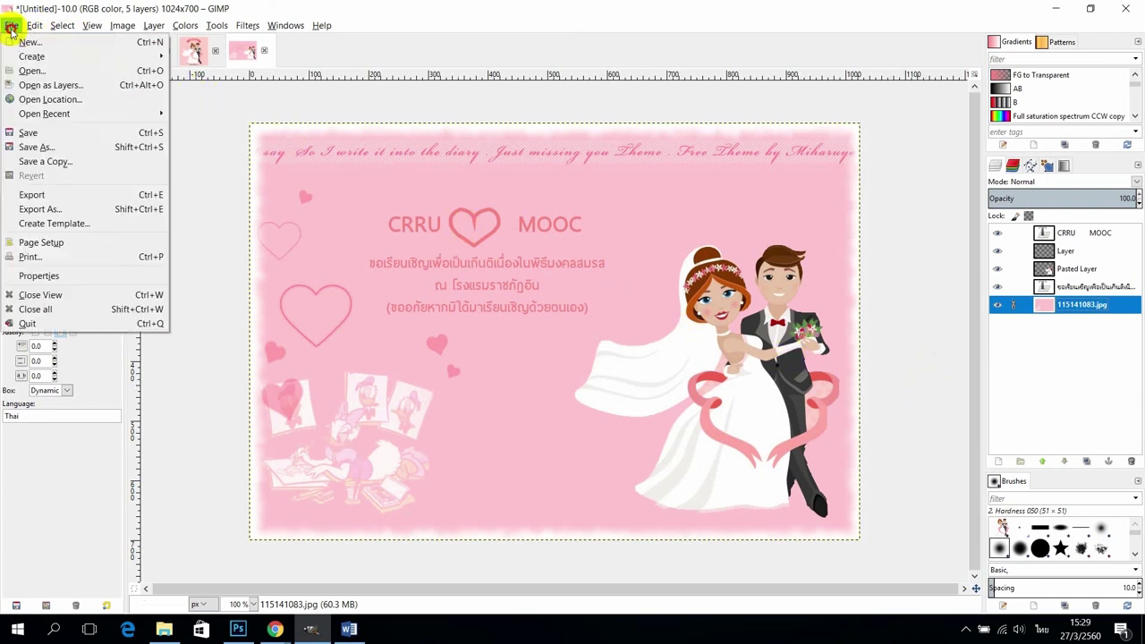
pyautogui.click(51, 195)
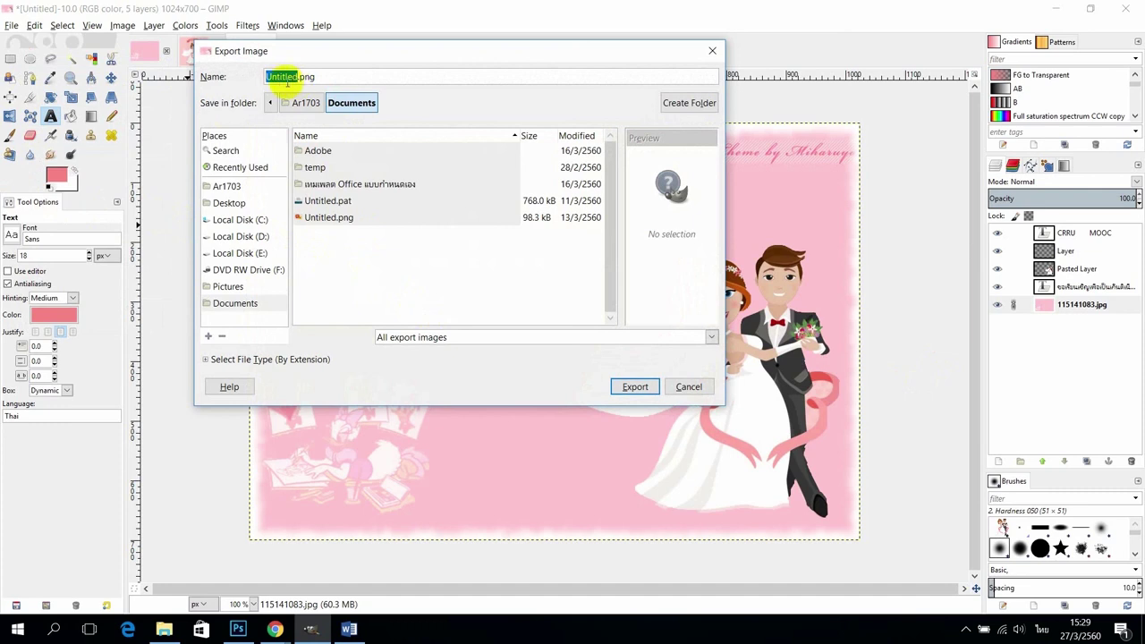
pyautogui.click(711, 337)
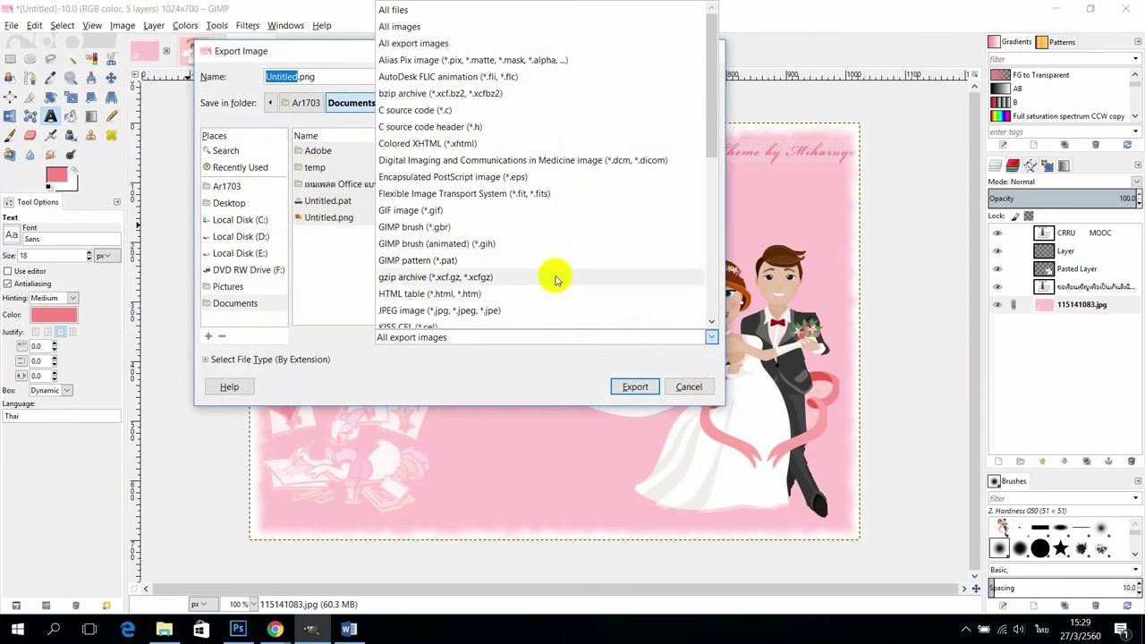
pyautogui.click(543, 311)
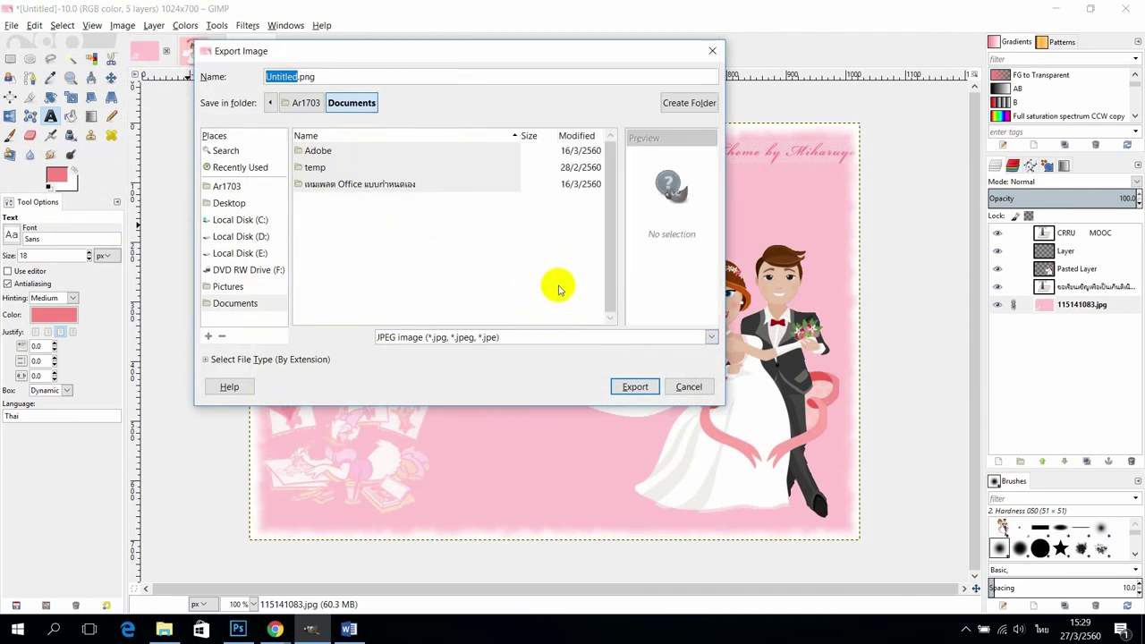